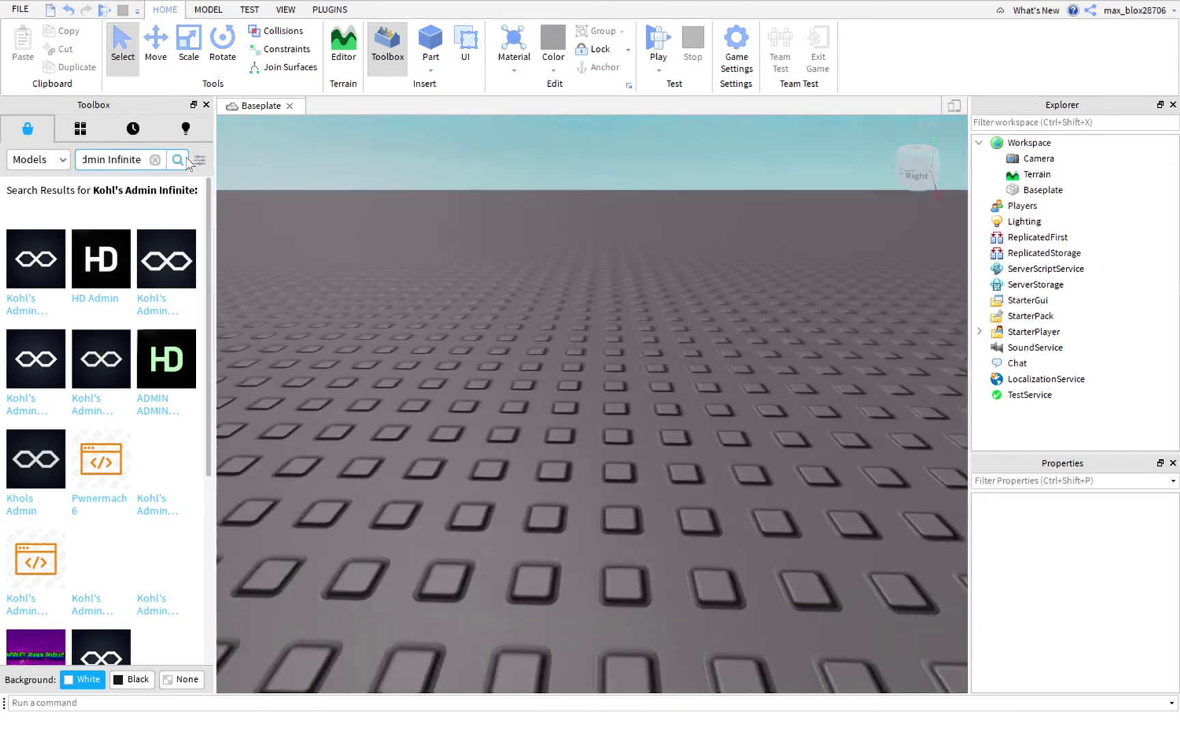
key("w")
key("s")
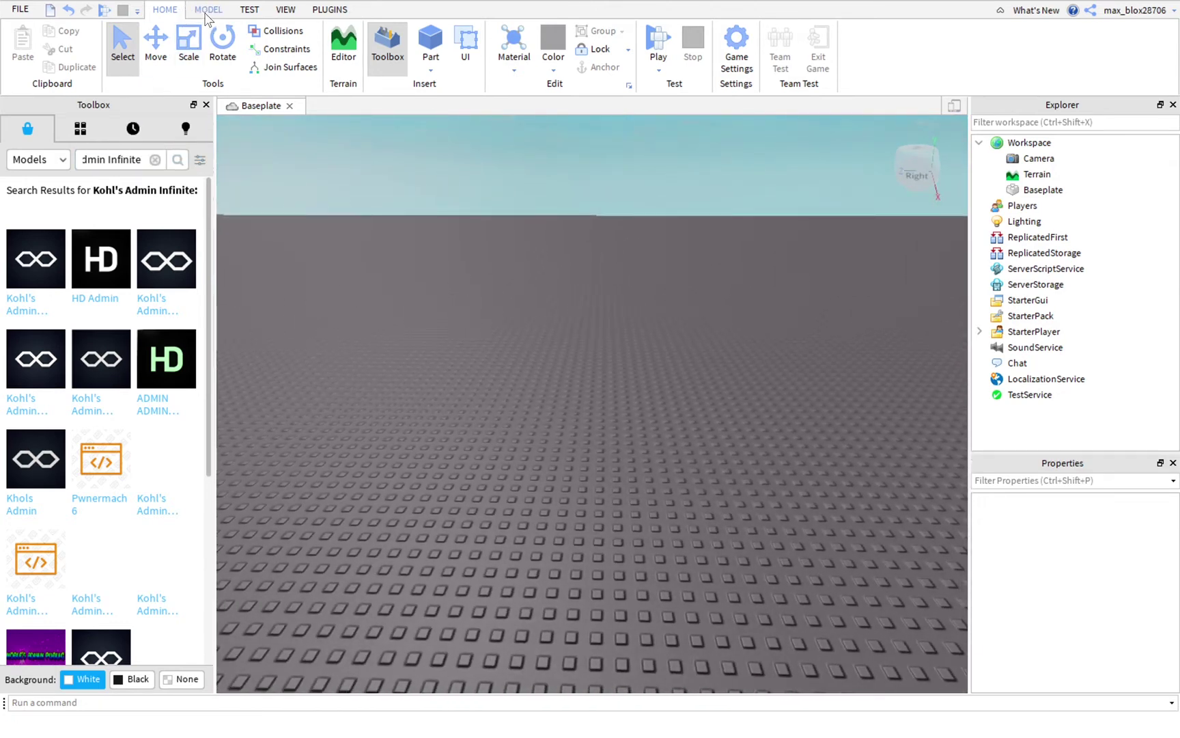
left_click(207, 13)
left_click(241, 10)
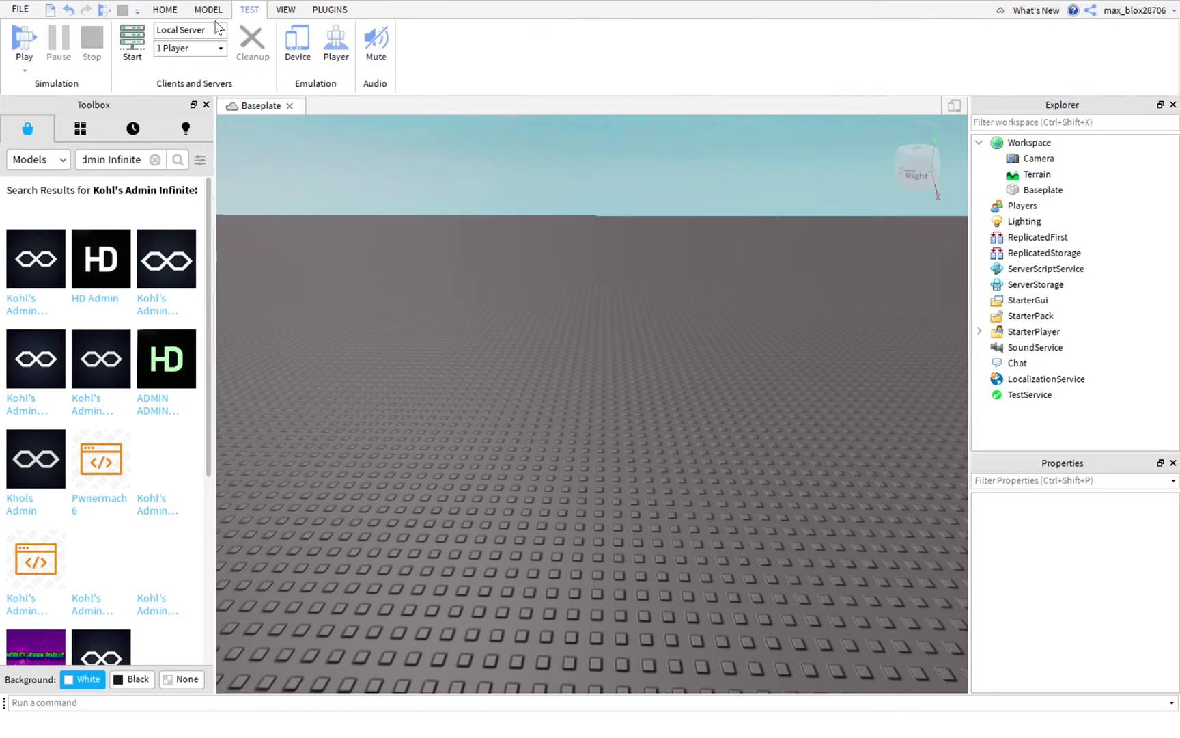
left_click(285, 10)
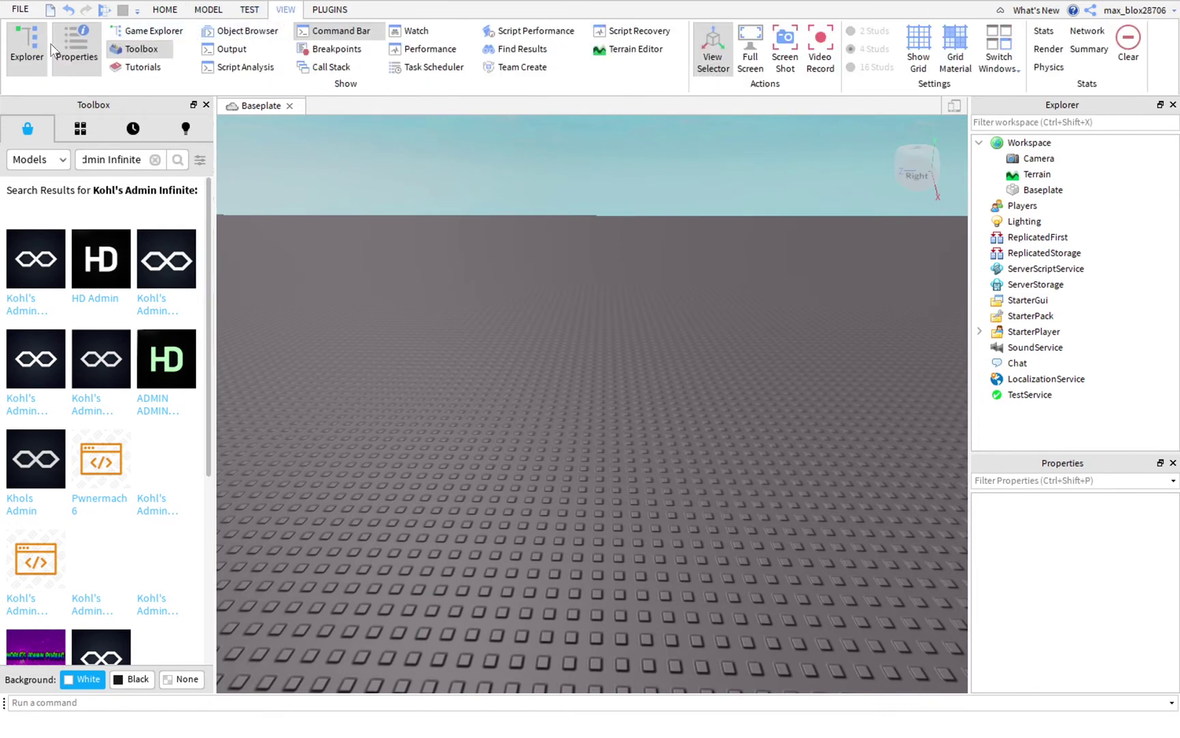
left_click(142, 50)
left_click(141, 50)
left_click(156, 160)
type("Kohl")
type("'s Admin")
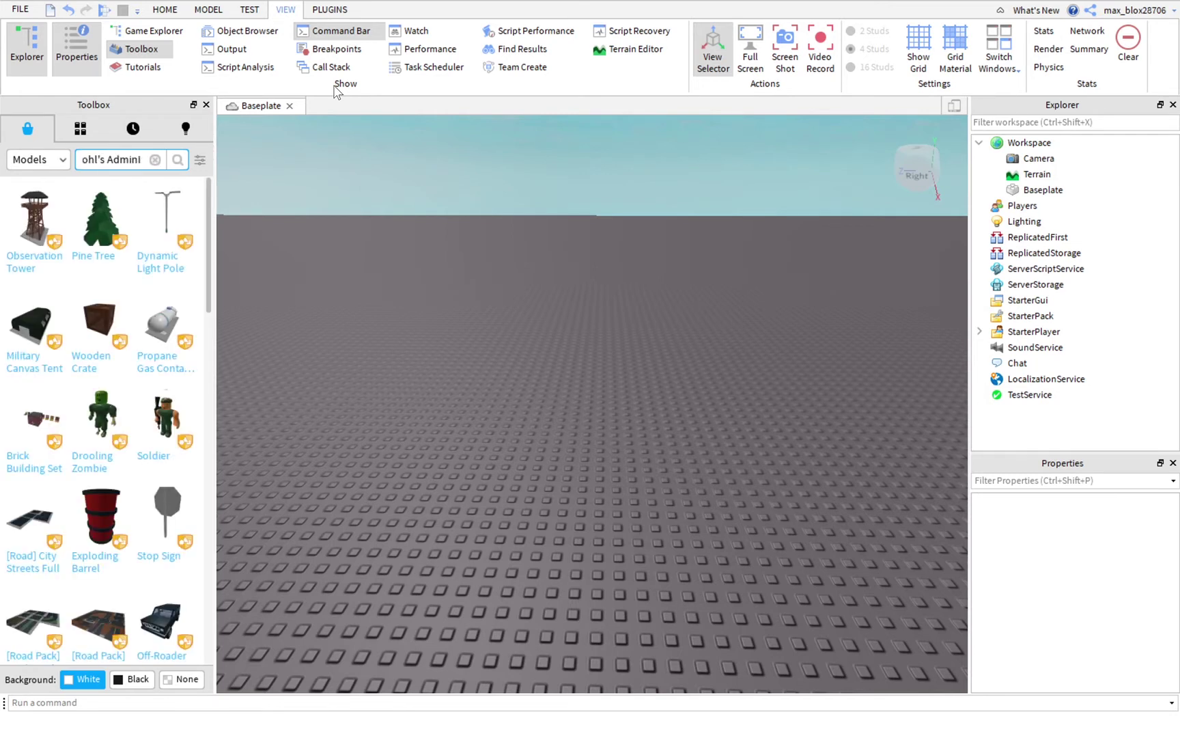
type(" Infintie")
key("Return")
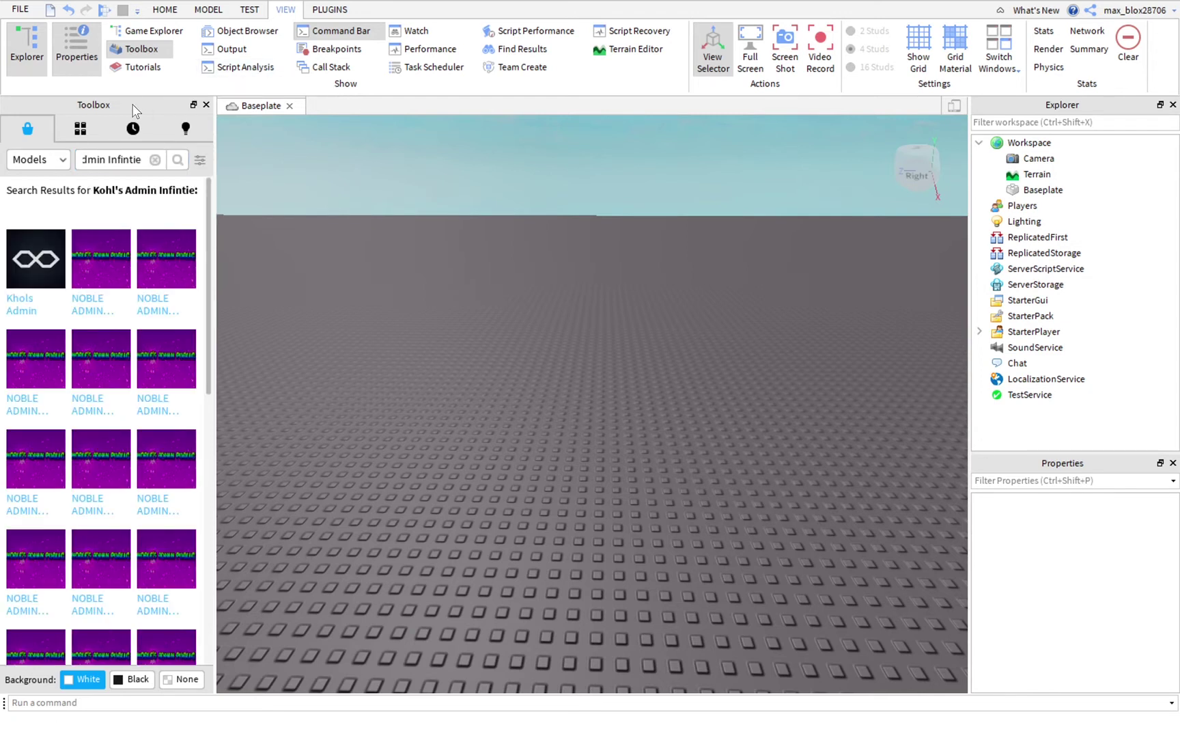
- Search the Toolbox models for "Kohl's Admin Infinite" and place the first result on the baseplate
left_click(156, 160)
type("Kohl's")
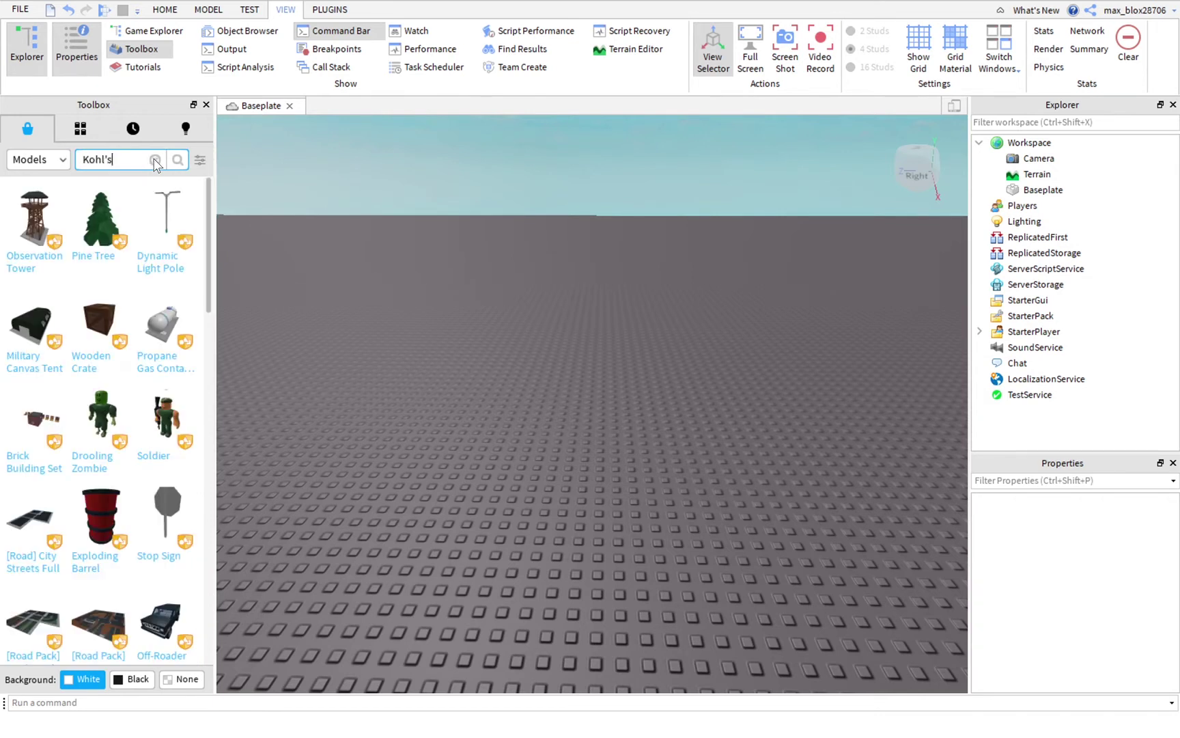
type(" Admin Infinite")
key("Return")
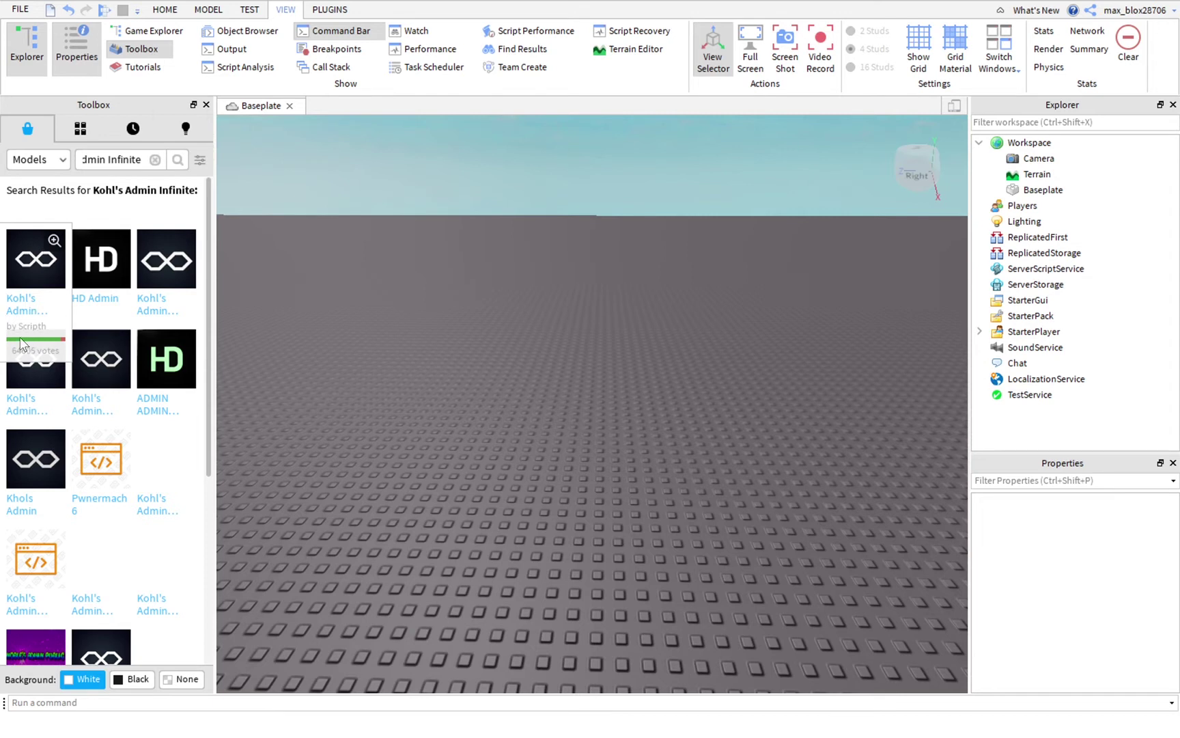
left_click_drag(33, 259, 519, 489)
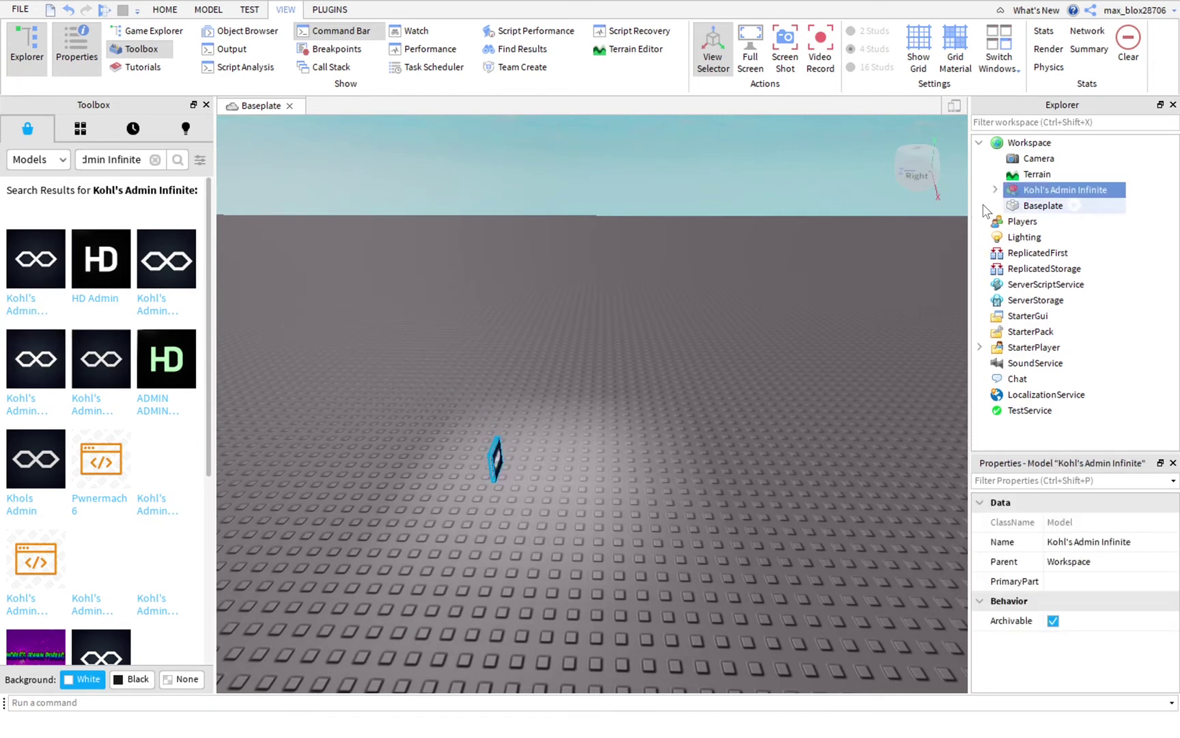
- Expand the Kohl's Admin Infinite model and its Credit script, and delete the model's ThumbnailCamera
left_click(995, 190)
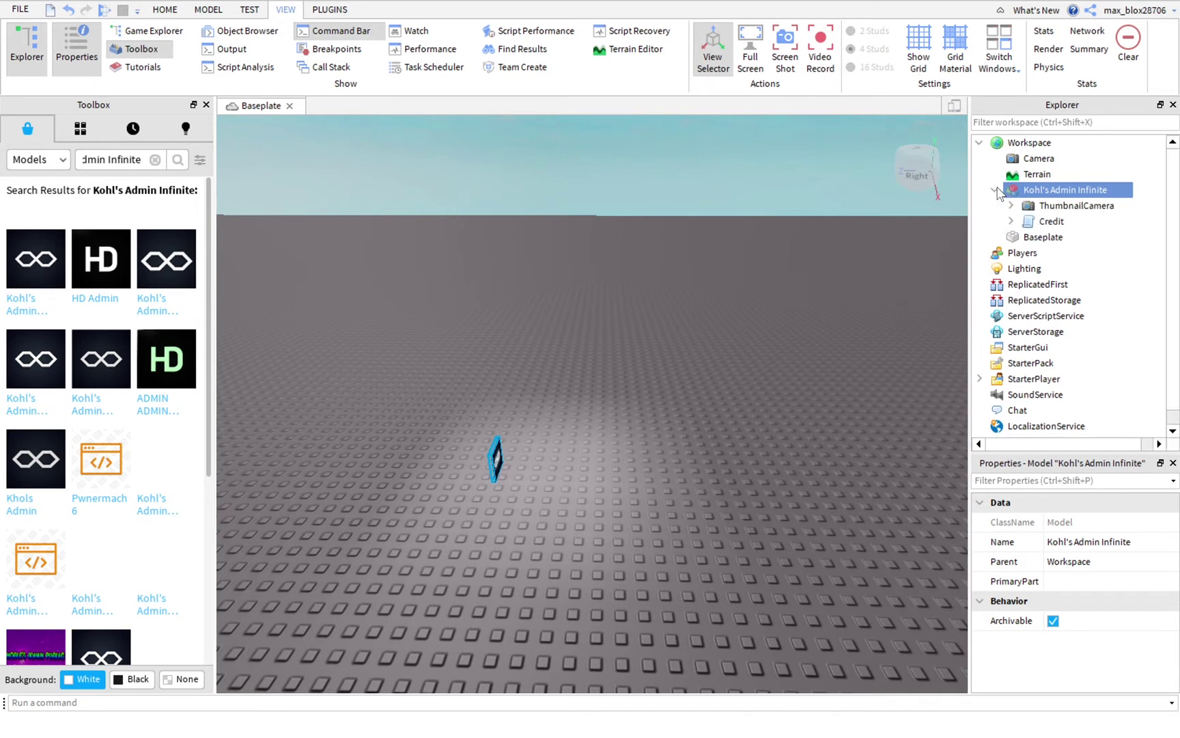
left_click(1011, 221)
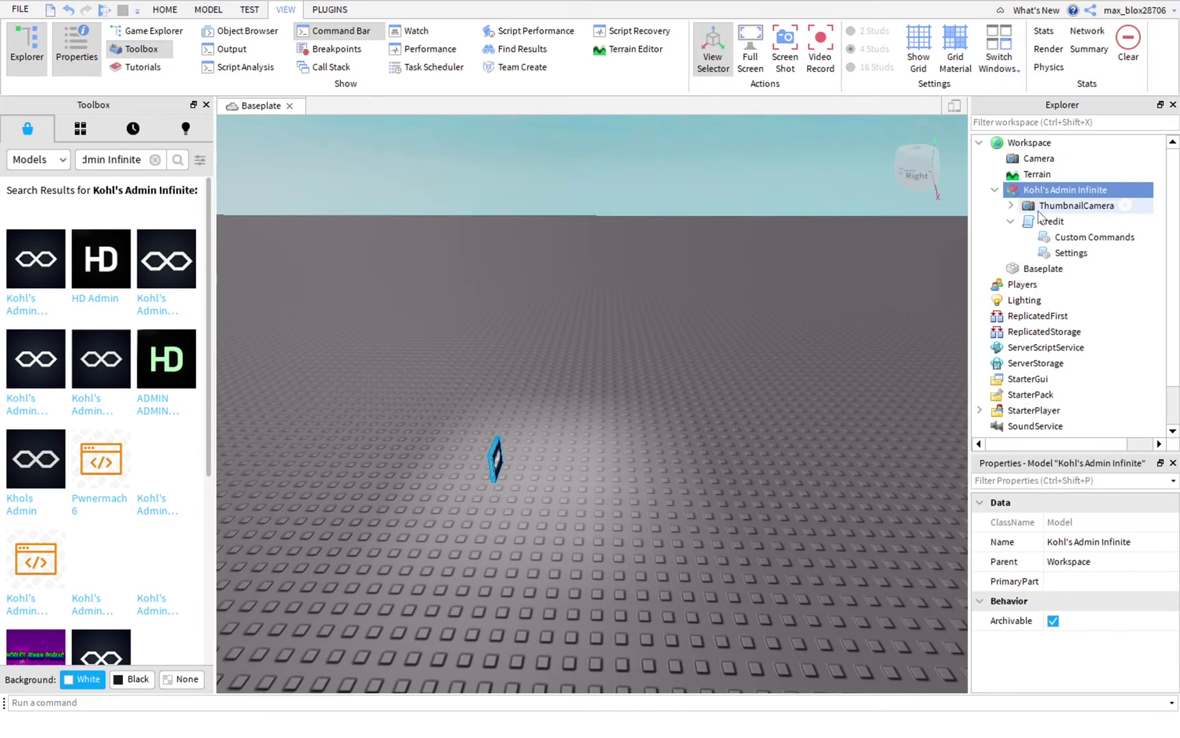
left_click(1040, 210)
right_click_drag(760, 437, 769, 418)
scroll(769, 418, "down", 3)
scroll(697, 301, "up", 5)
right_click_drag(697, 302, 697, 301)
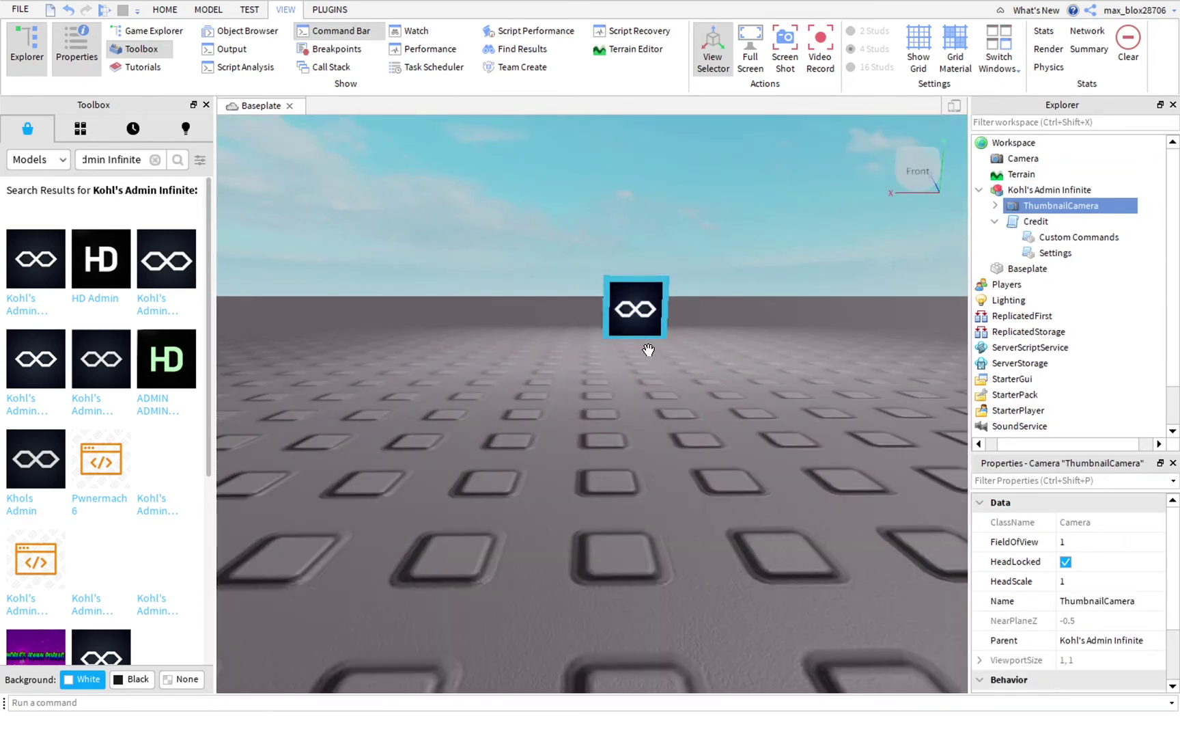
right_click_drag(732, 341, 731, 342)
scroll(731, 342, "down", 4)
scroll(807, 276, "up", 2)
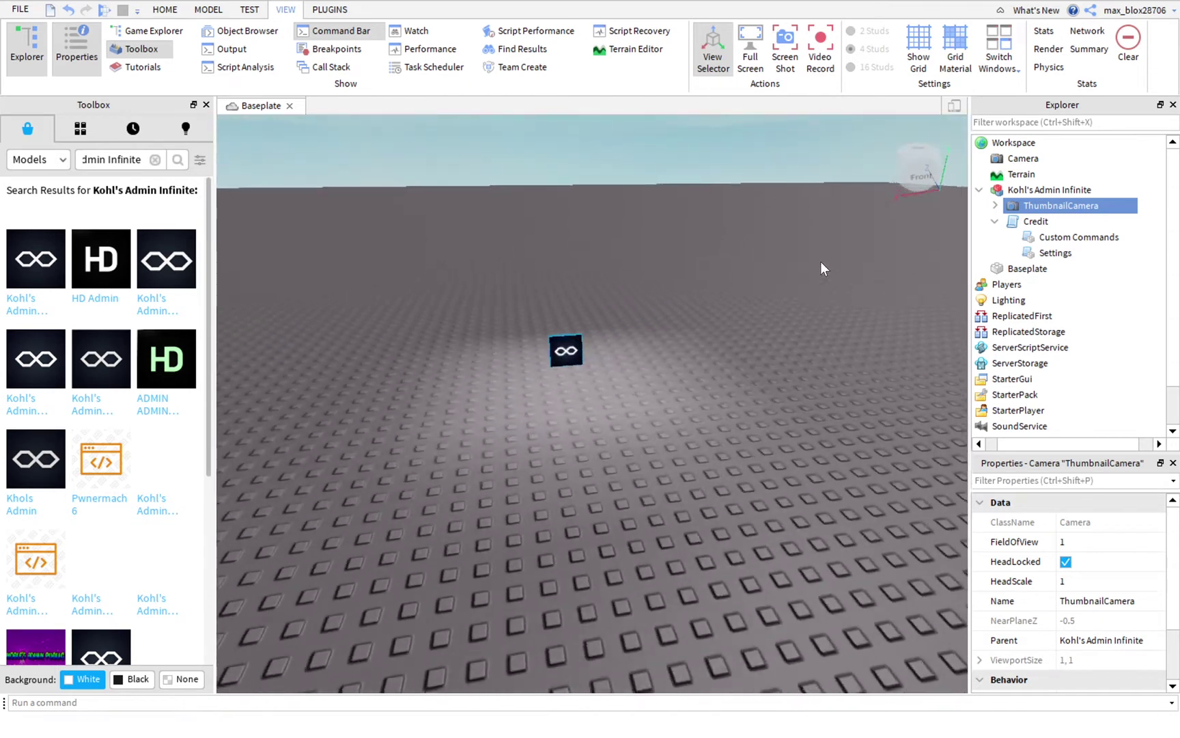
key("Delete")
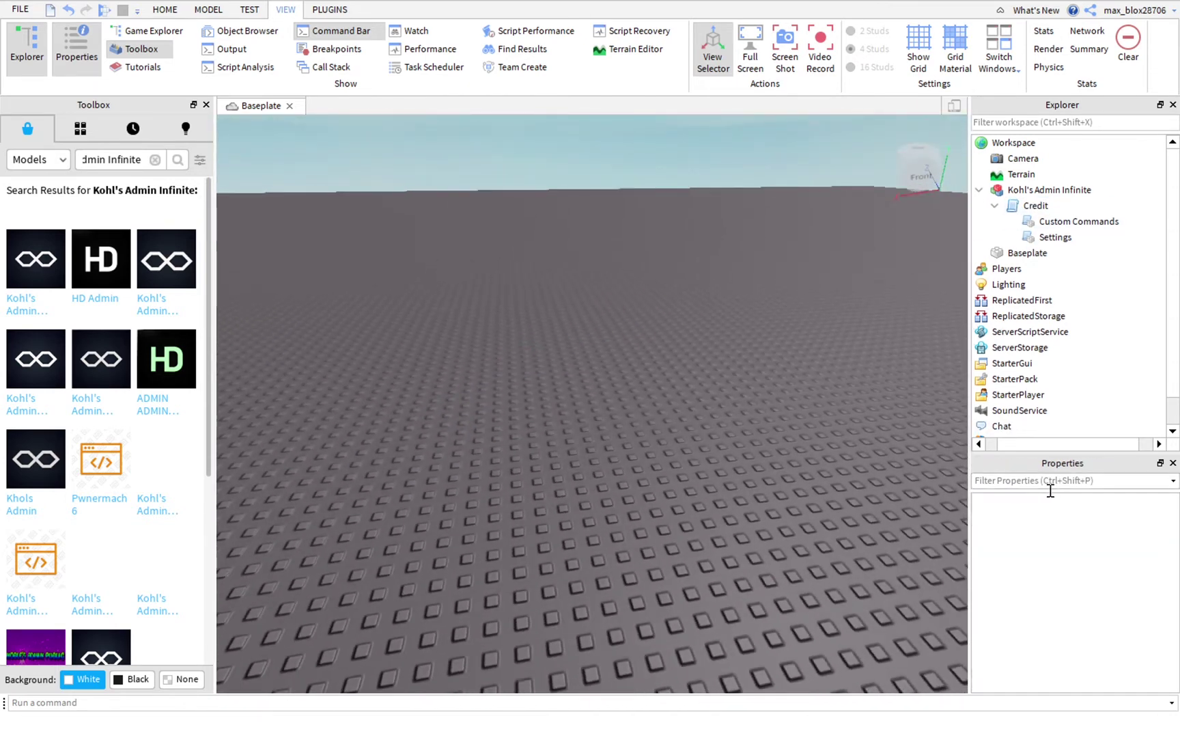
- Open the Settings script under Credit and add the account's own username in double quotes to the Owners list
double_click(1041, 241)
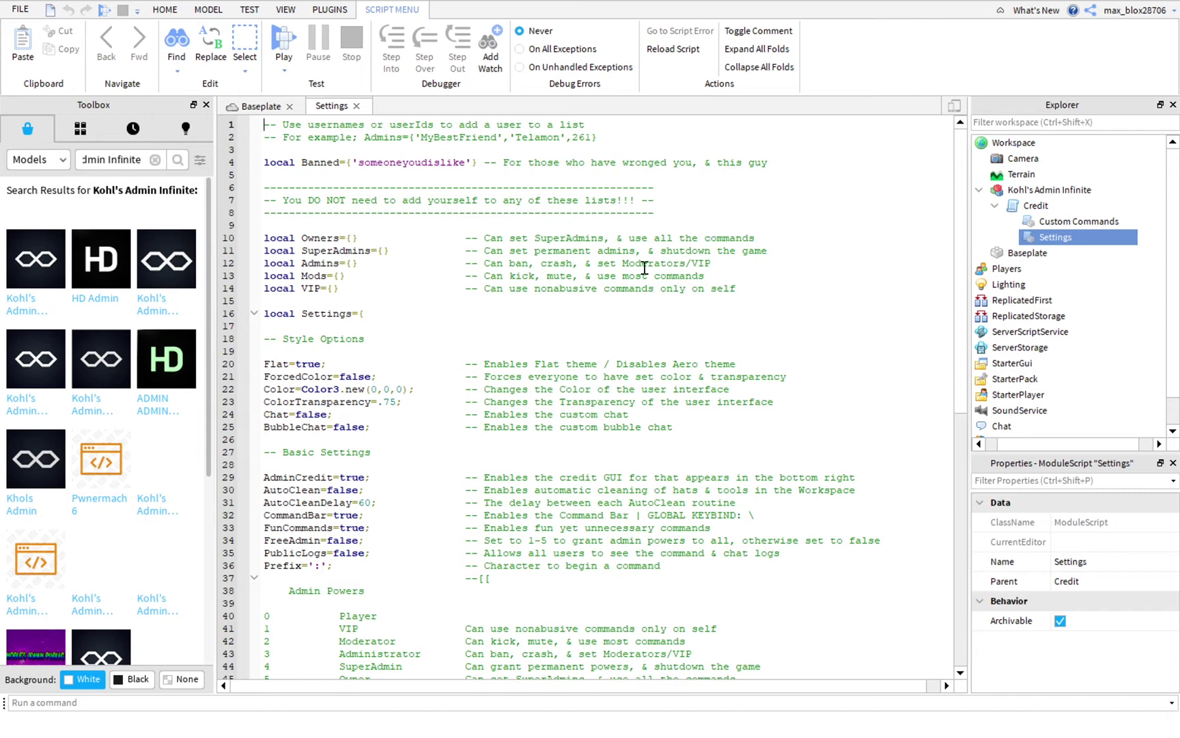
left_click(351, 237)
type("\"")
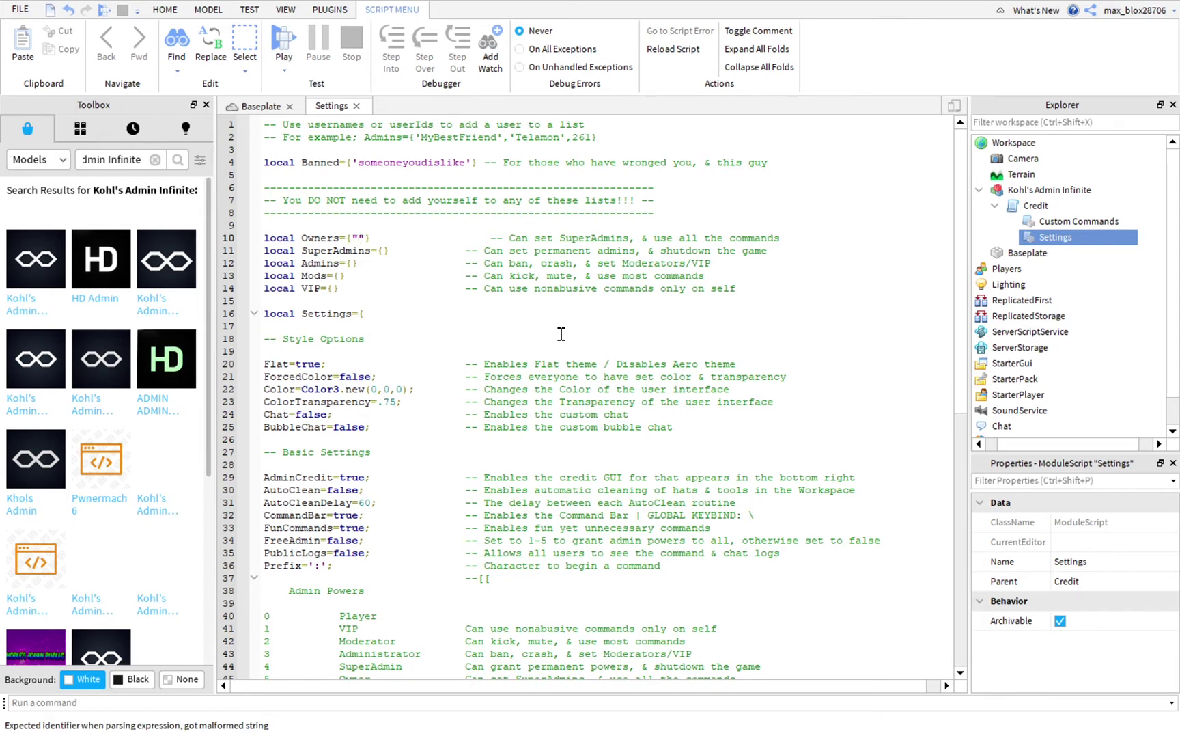
type("max_blox28")
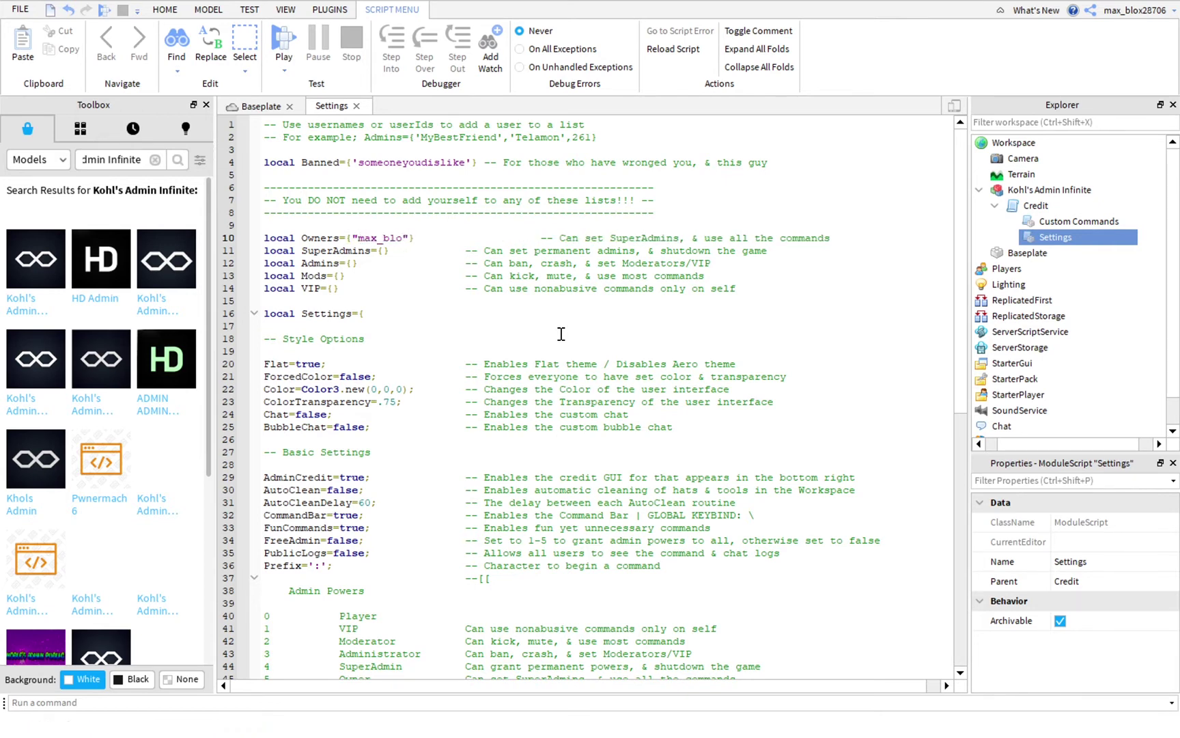
type("706")
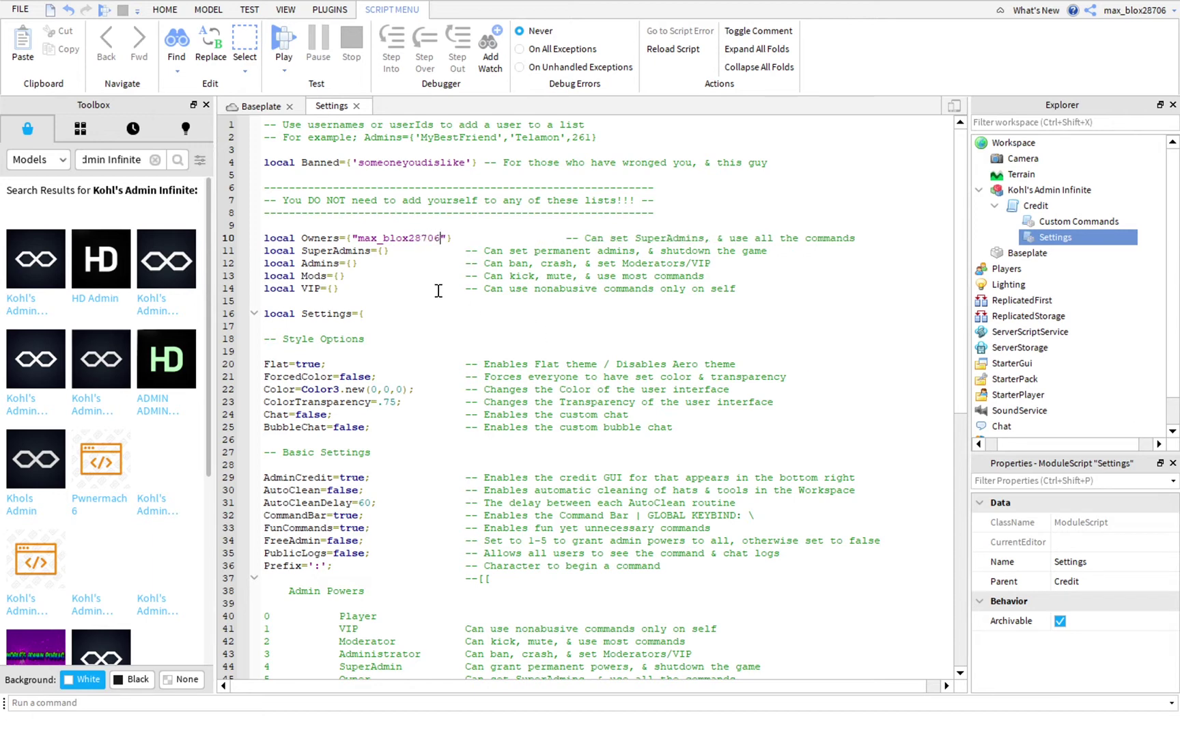
- Add "noob500" in double quotes to the Admins list on line 12
left_click(335, 290)
left_click(353, 264)
type("\"noo")
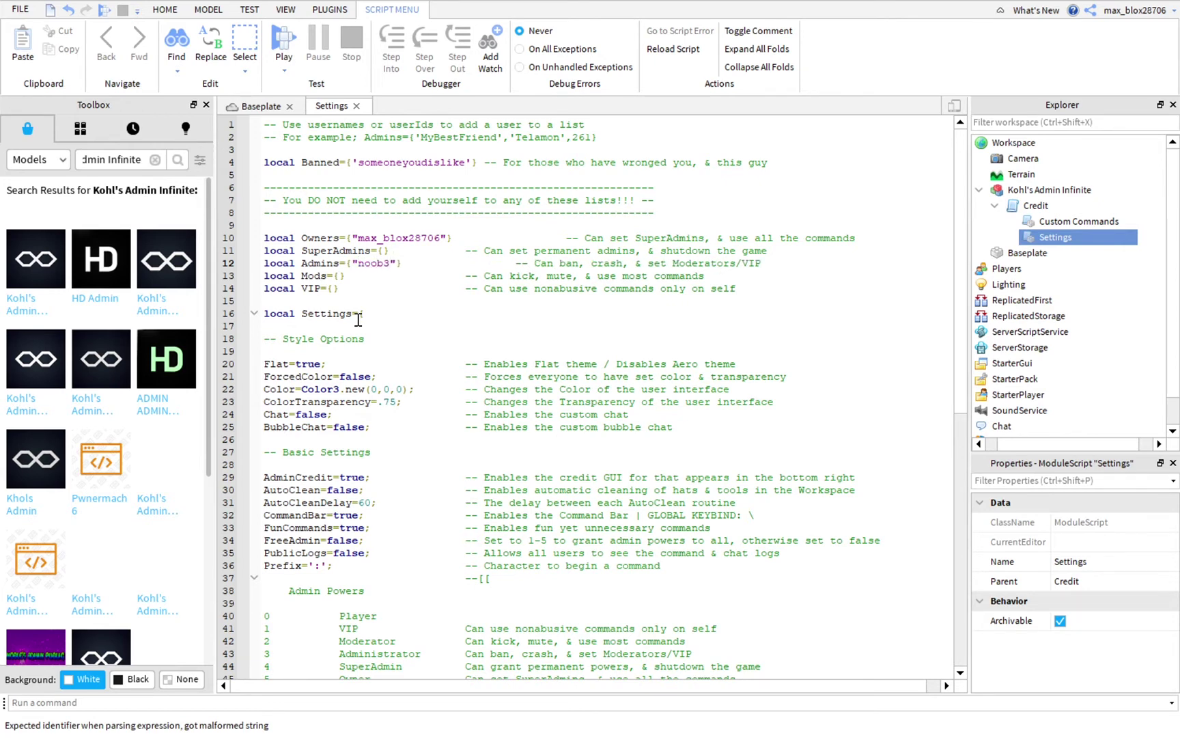
type("b500")
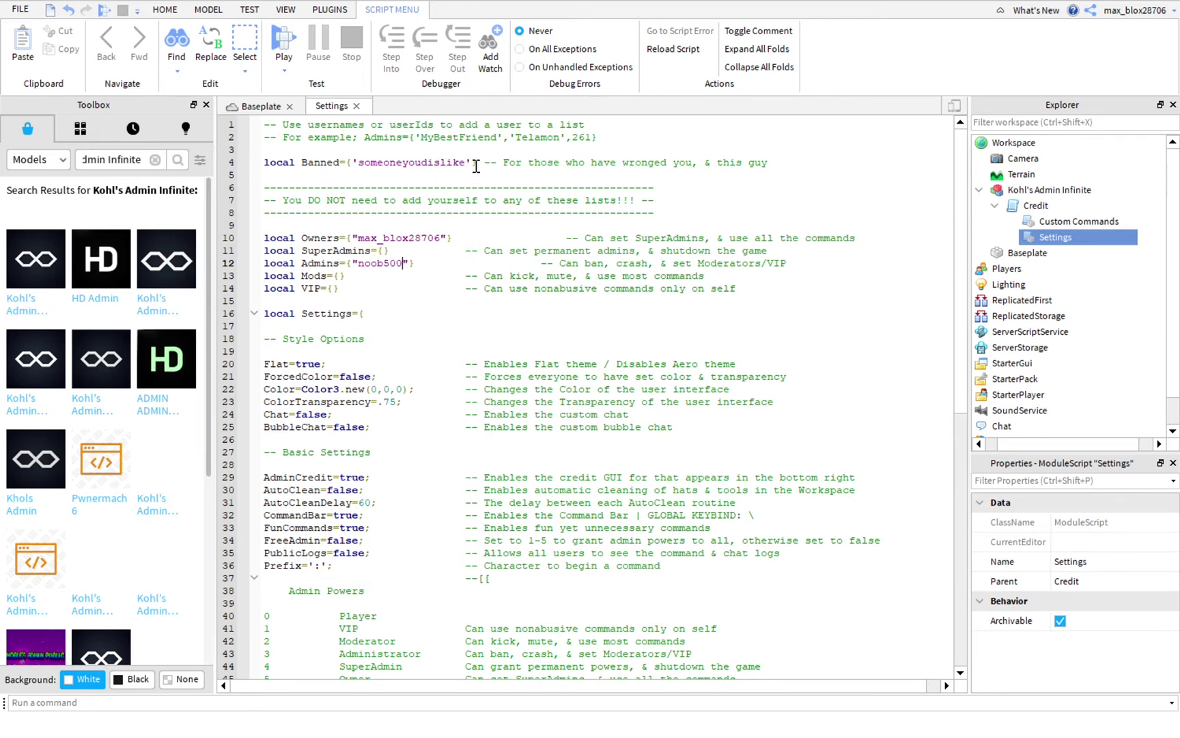
- Replace the placeholder entry in the Banned list with 'rulebraker34'
key("BackSpace")
key("BackSpace")
key("BackSpace")
key("BackSpace")
key("BackSpace")
key("BackSpace")
key("BackSpace")
key("BackSpace")
key("BackSpace")
key("BackSpace")
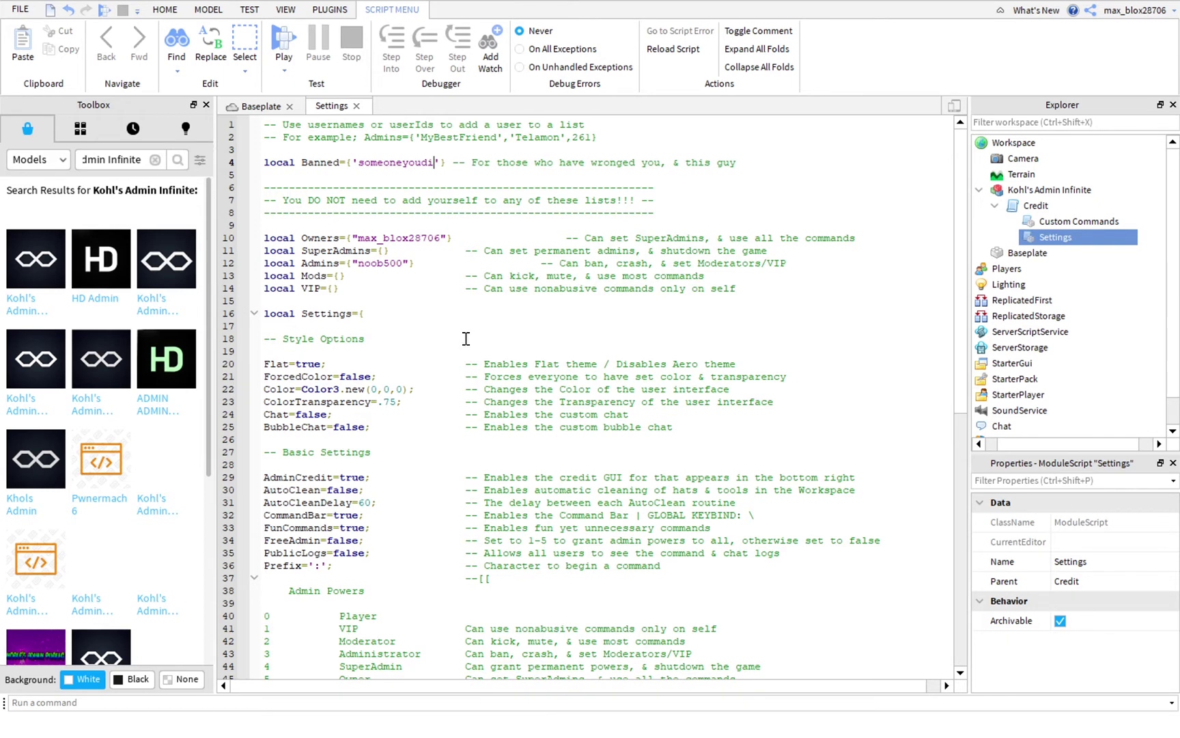
key("BackSpace")
key("BackSpace")
key("BackSpace")
key("BackSpace")
key("BackSpace")
key("BackSpace")
key("BackSpace")
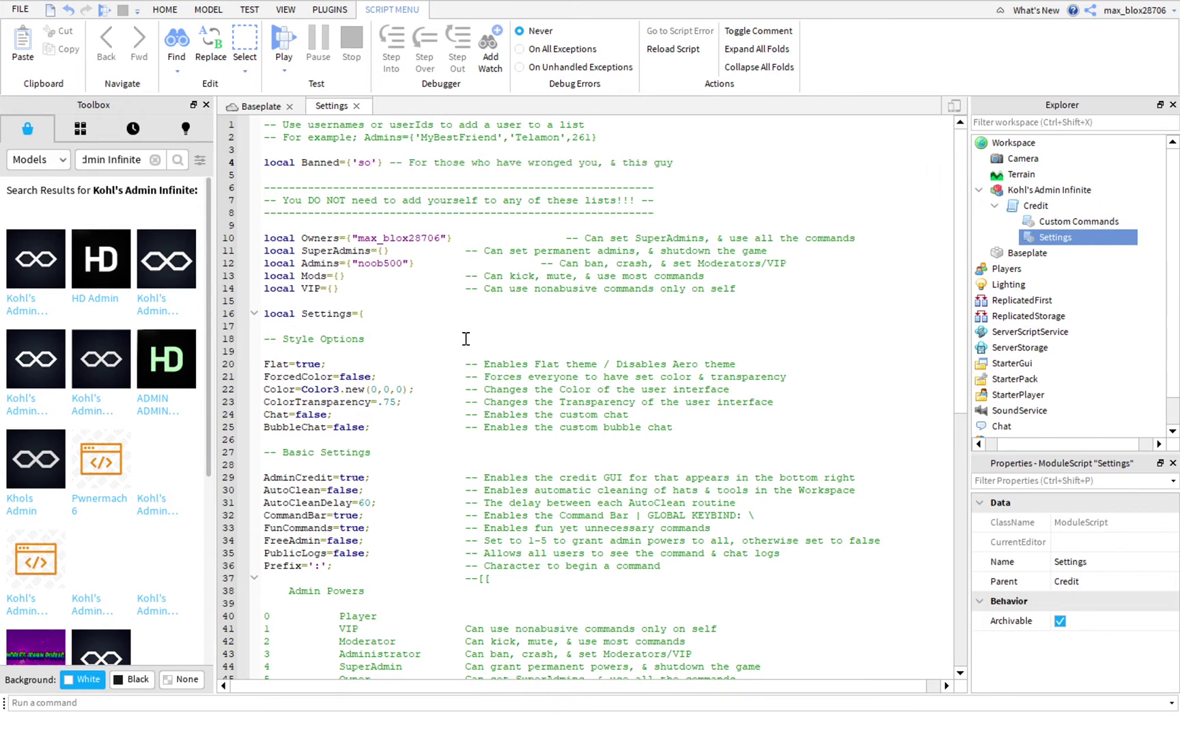
type("rulebrak34")
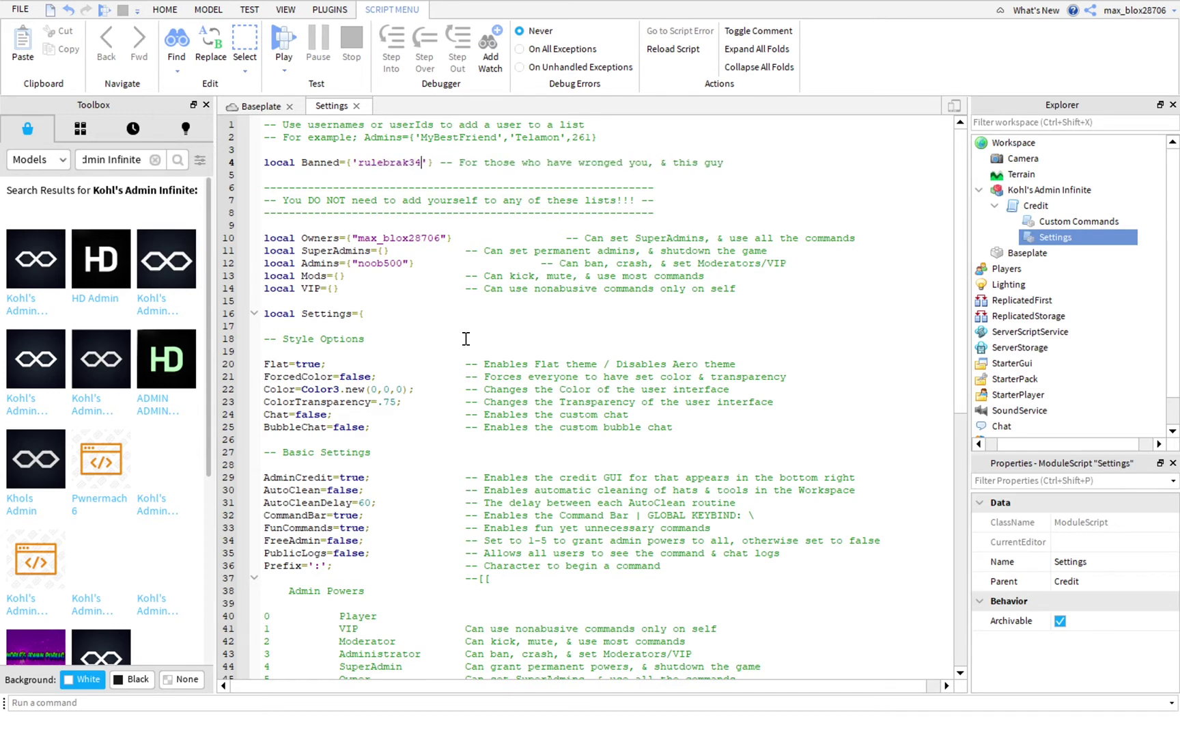
key("BackSpace")
key("BackSpace")
key("BackSpace")
type("ker34")
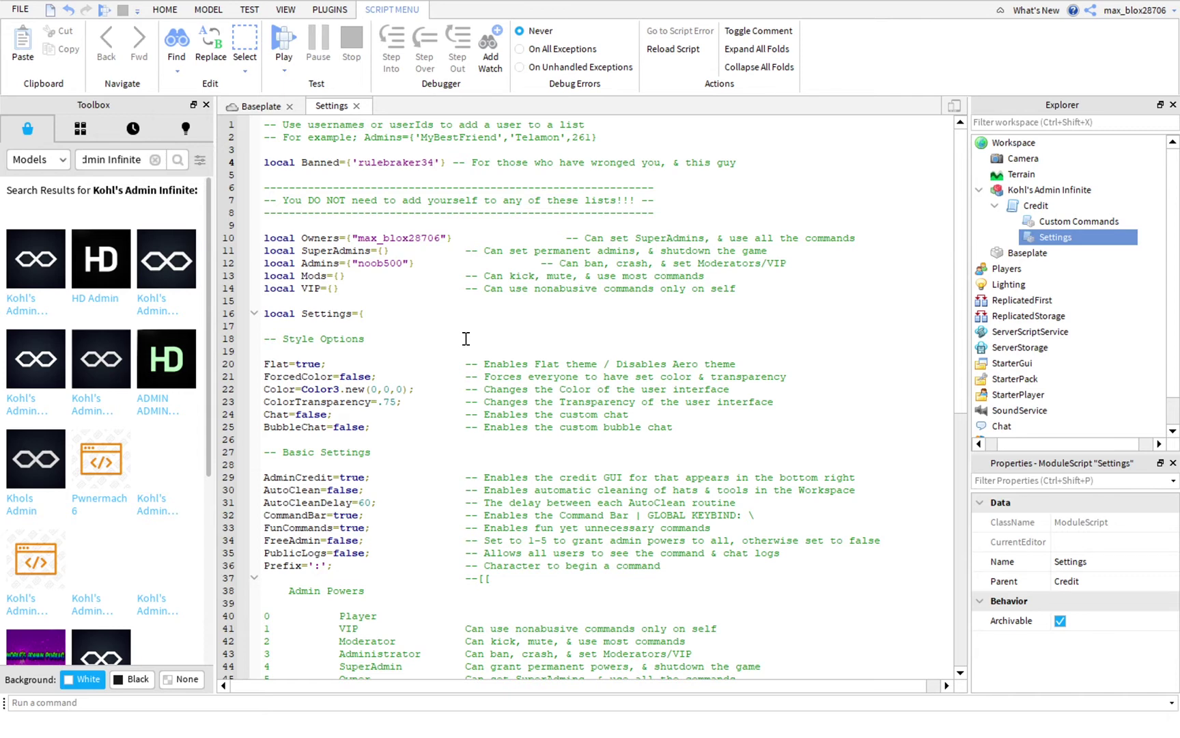
- Add a second player's name to the Banned list, separated by a comma and enclosed in single quotes
left_click(450, 171)
type(", ")
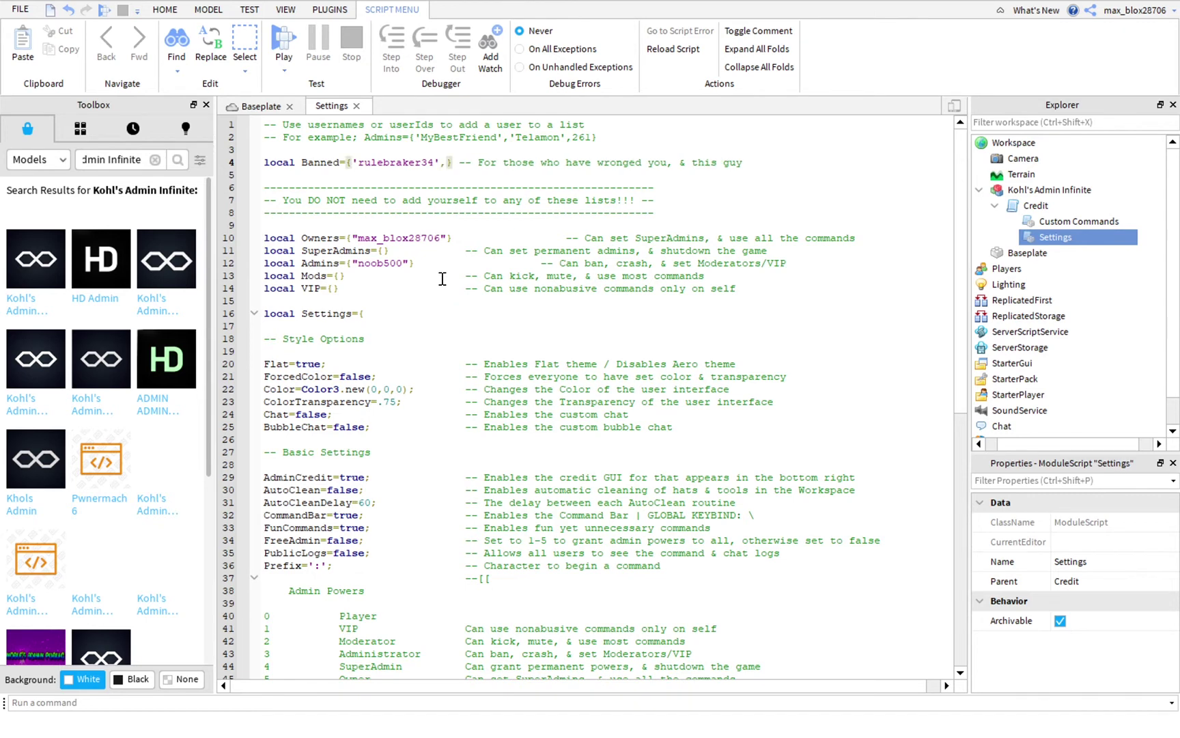
type("'")
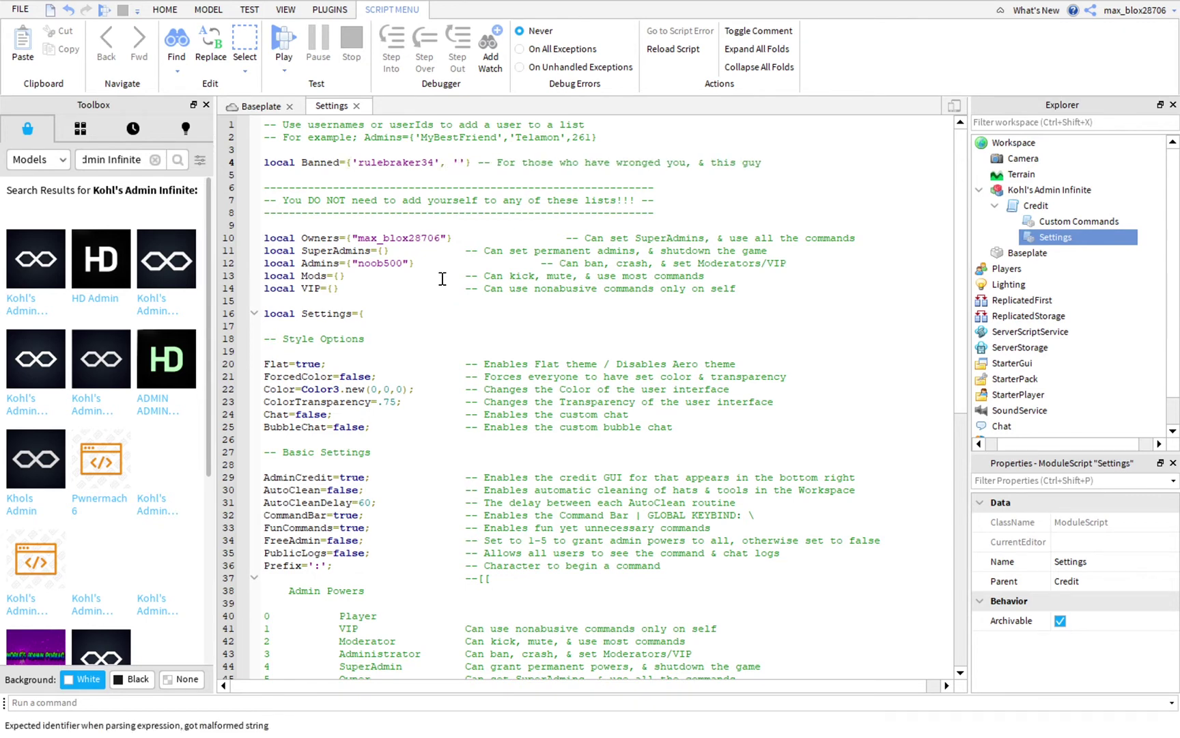
type("'john doe")
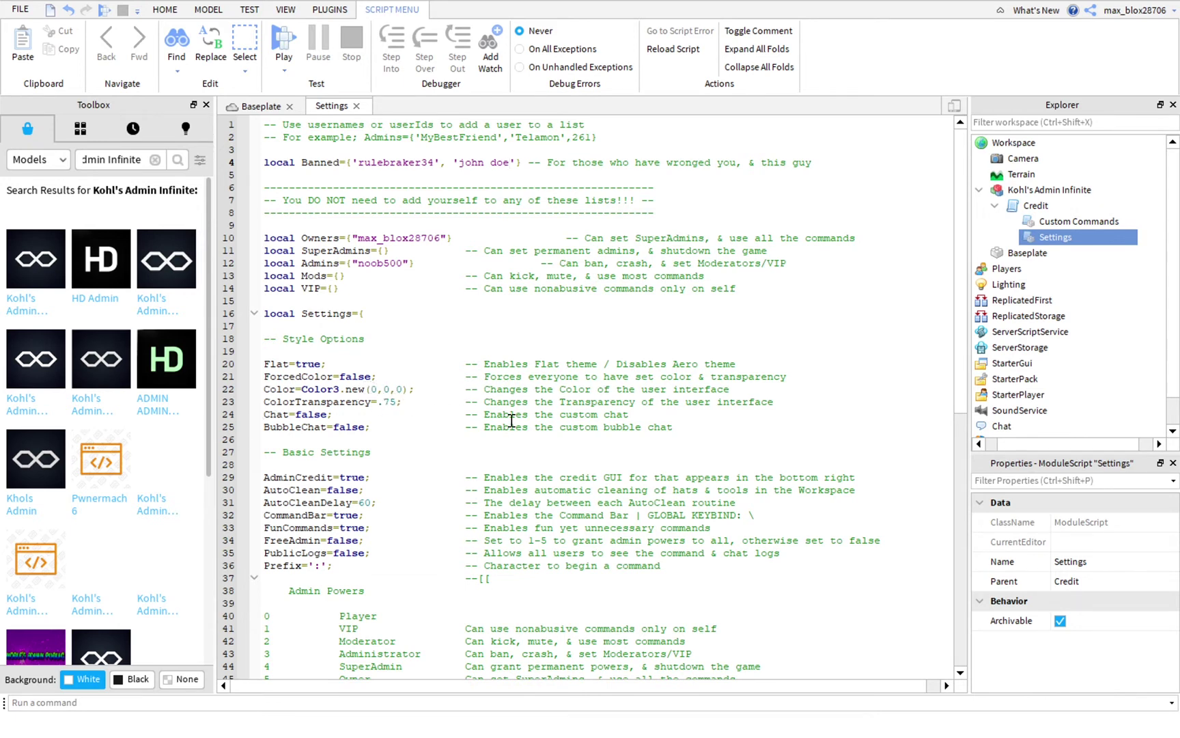
left_click(408, 390)
left_click(155, 160)
type(":admins")
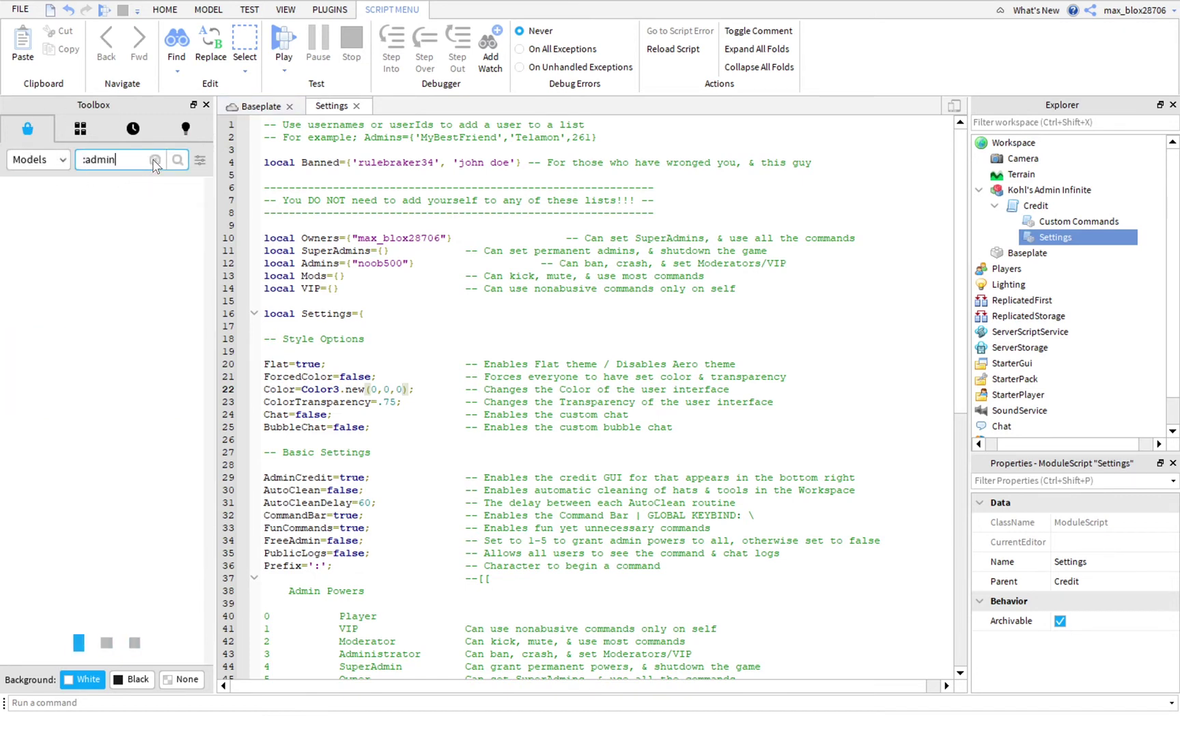
key("BackSpace")
key("BackSpace")
key("BackSpace")
key("BackSpace")
key("BackSpace")
key("BackSpace")
key("BackSpace")
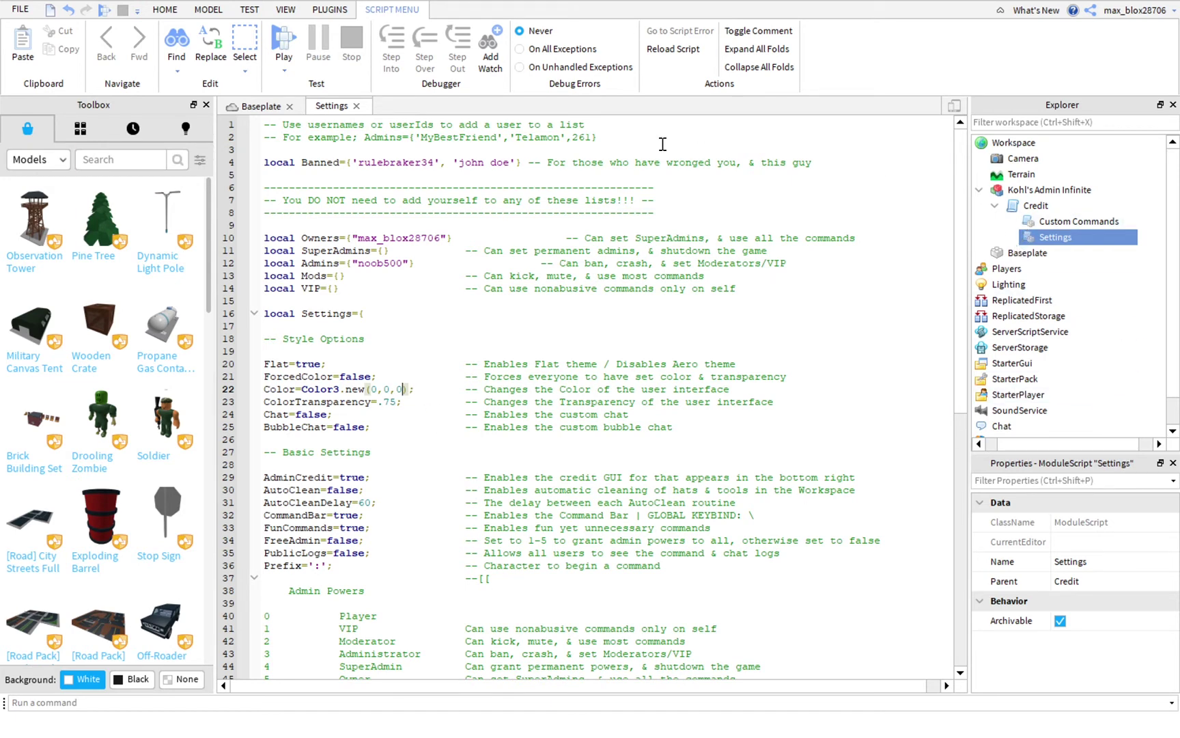
- Close the Settings script and insert a new part into the workspace, selecting its Color property
left_click(357, 106)
left_click(160, 10)
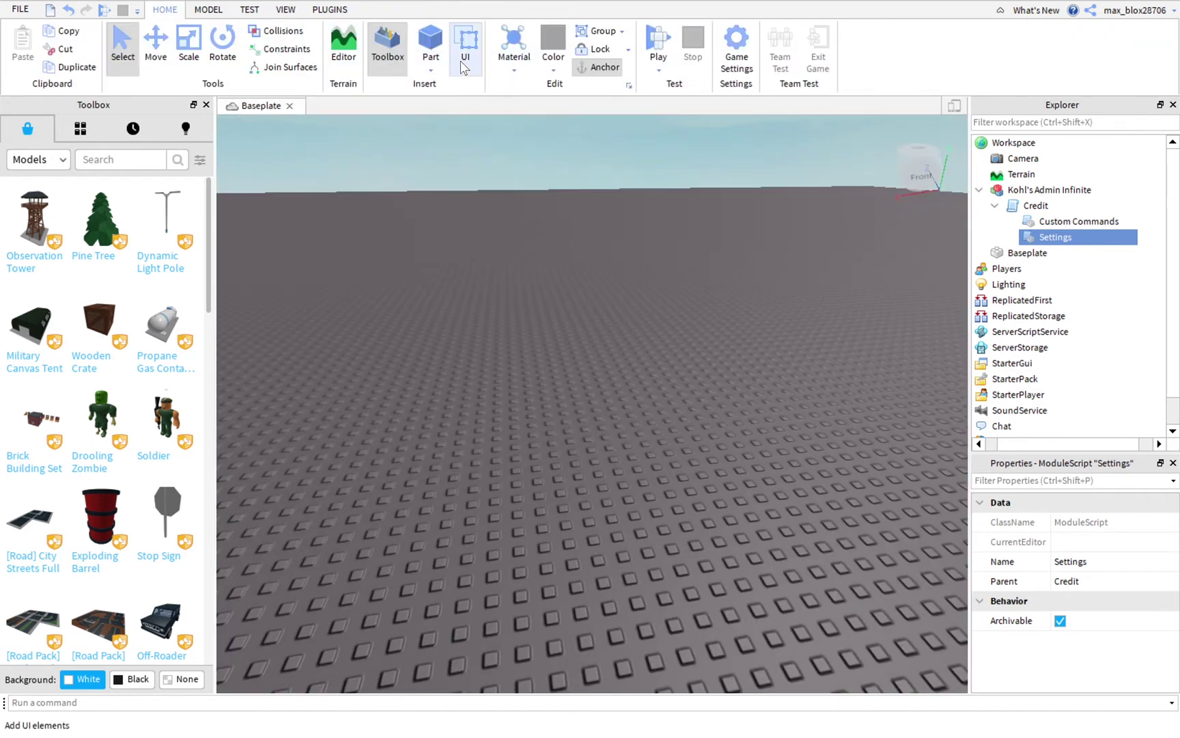
left_click(432, 48)
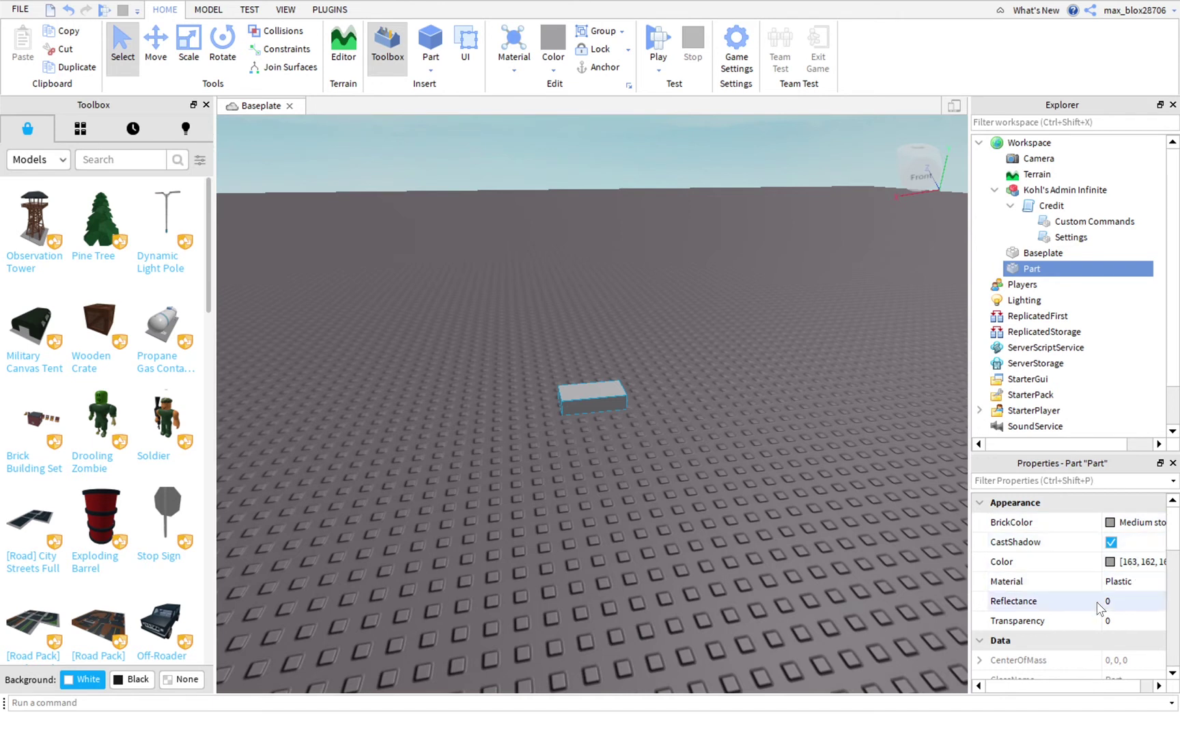
left_click_drag(1102, 686, 1120, 689)
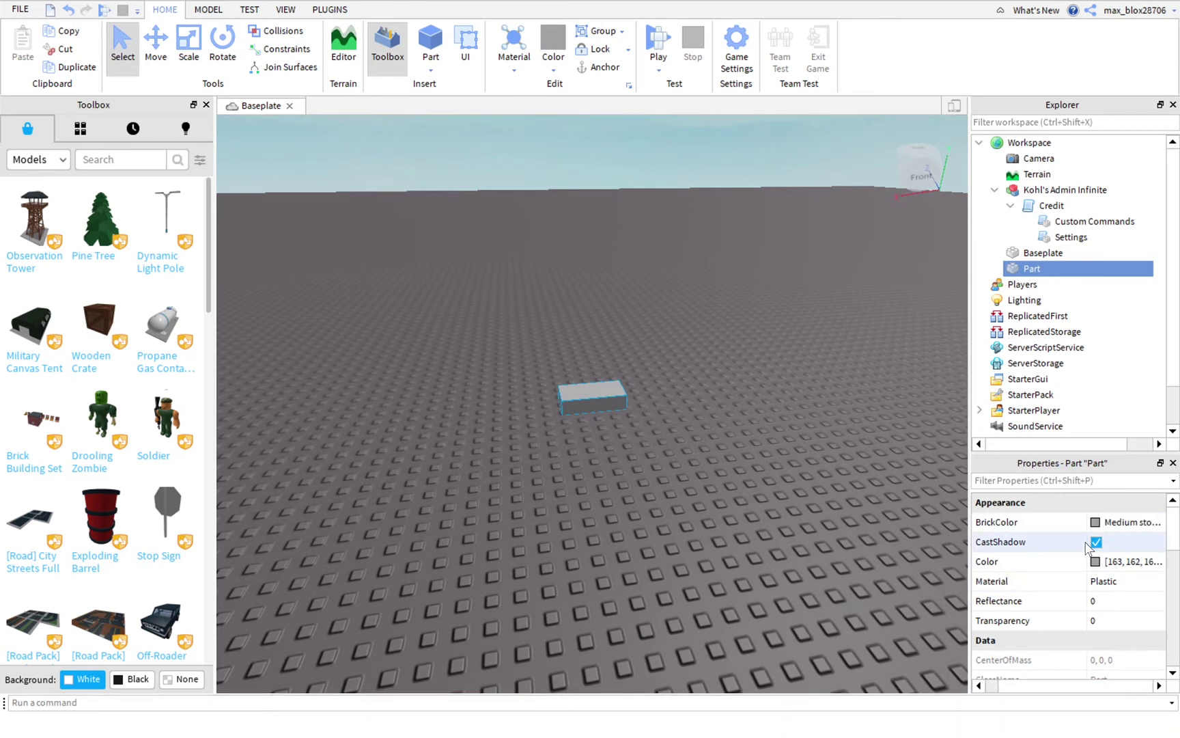
left_click(1153, 560)
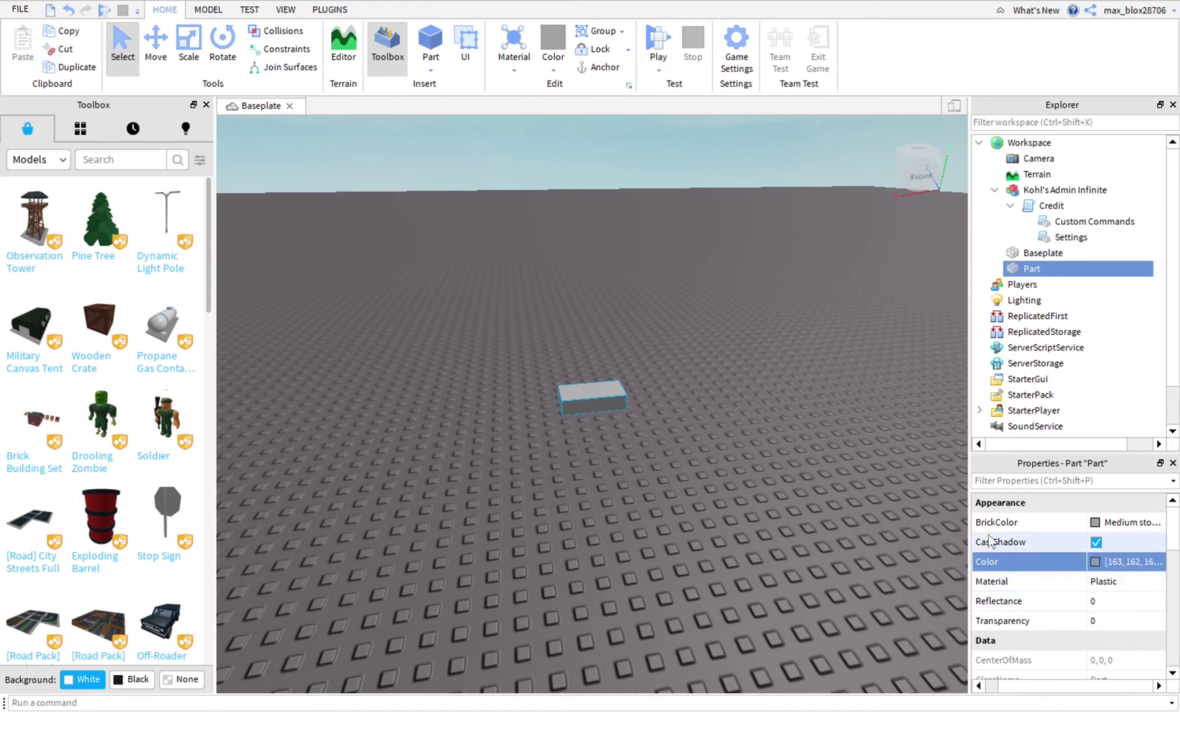
- Reopen the Settings script and set ColorTransparency on line 23 to 0.7
double_click(1055, 237)
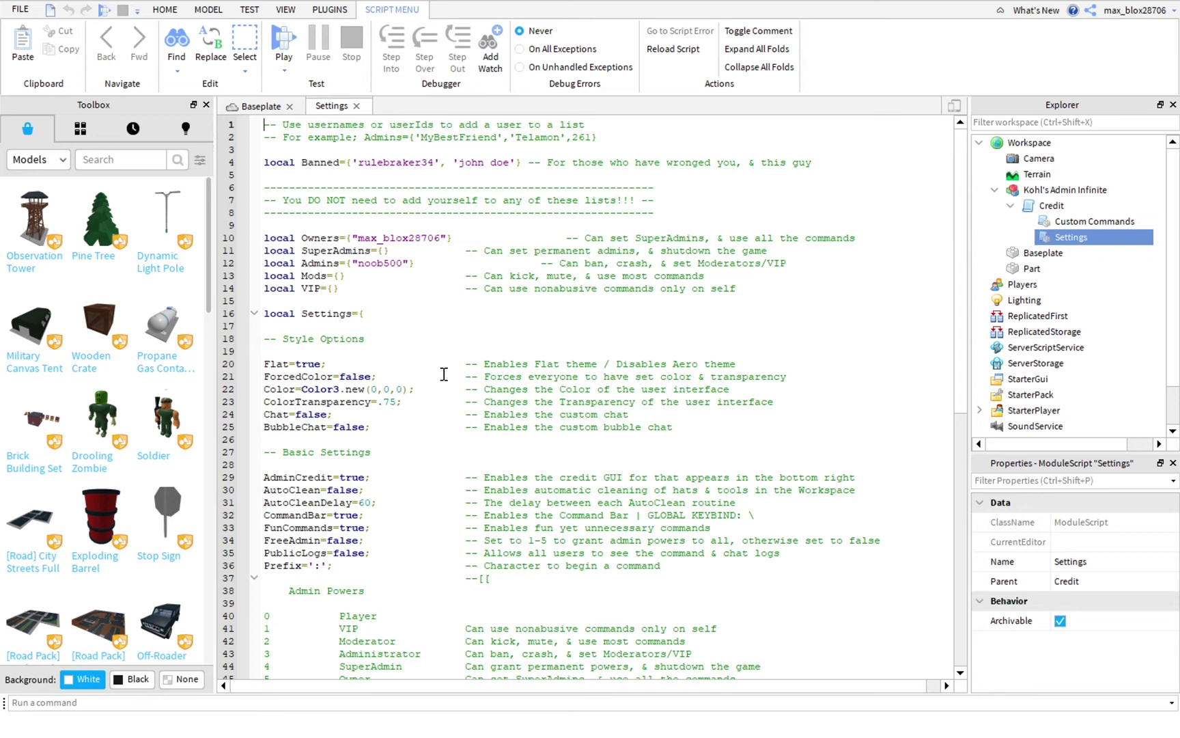
left_click(392, 403)
key("BackSpace")
left_click(398, 405)
key("BackSpace")
key("BackSpace")
type("1")
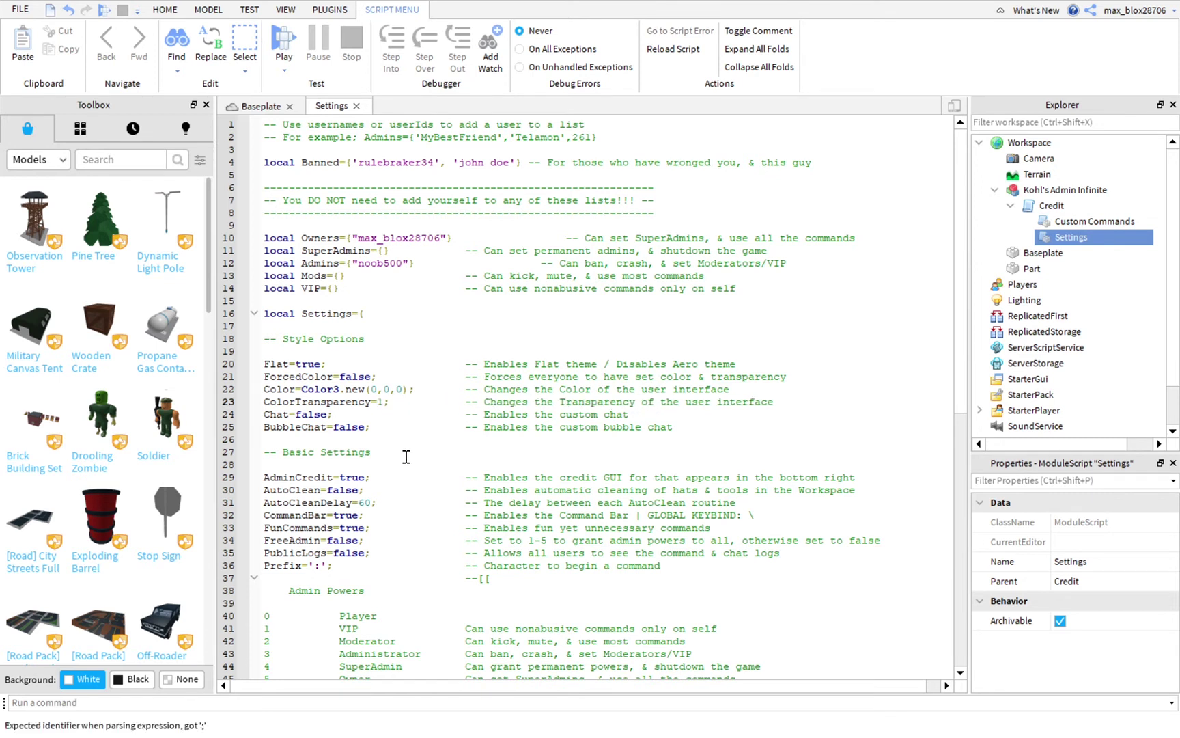
key("BackSpace")
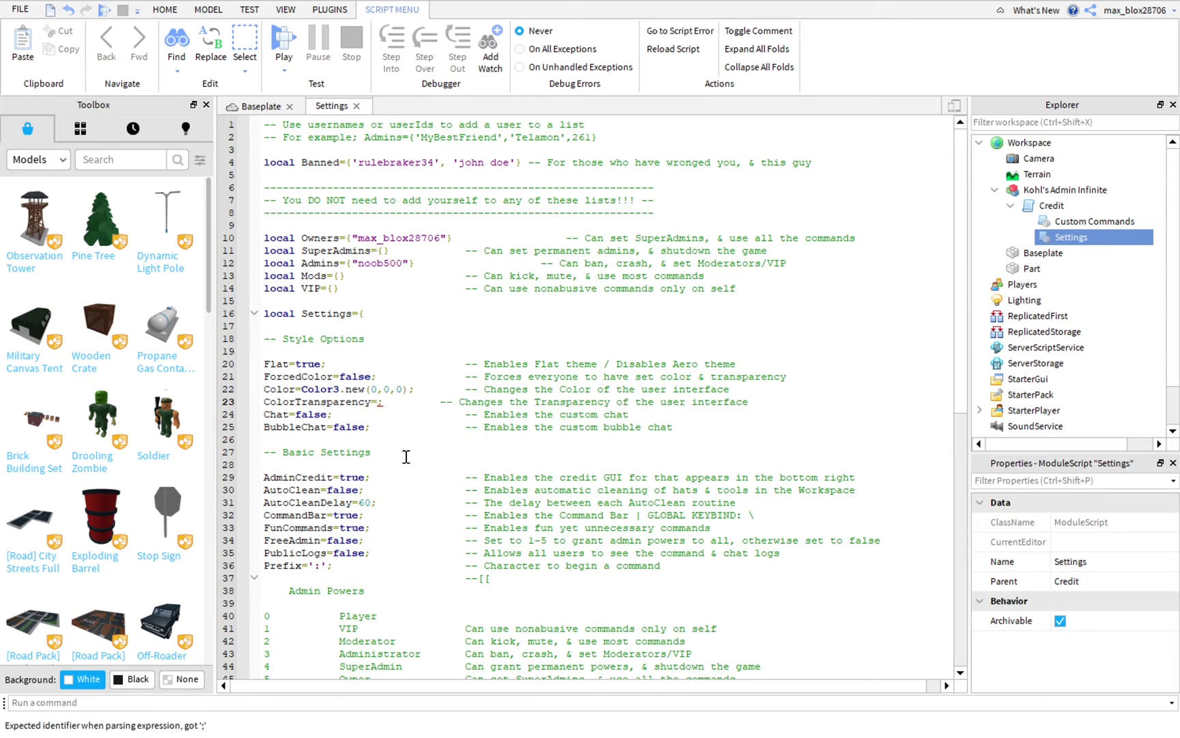
type(".07")
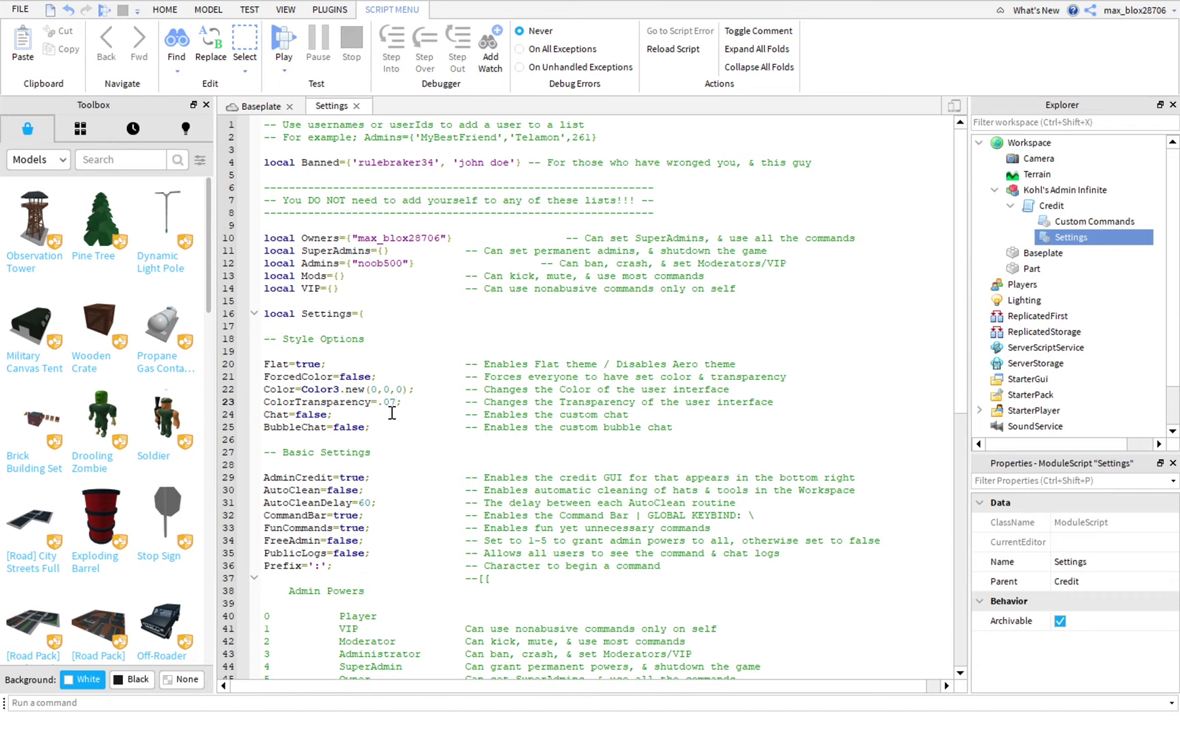
key("BackSpace")
key("BackSpace")
type("0.")
- Try setting the custom Chat option on line 24 to true, and erase that value again
left_click(329, 414)
key("BackSpace")
key("BackSpace")
key("BackSpace")
key("BackSpace")
key("BackSpace")
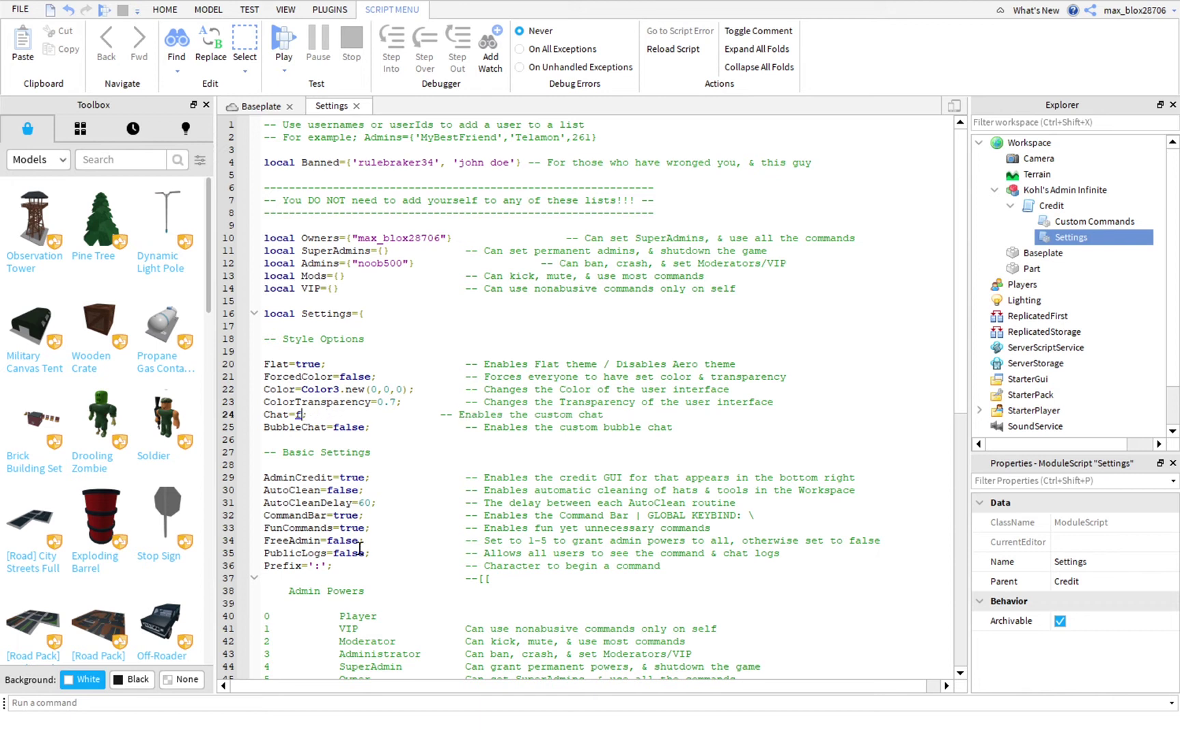
type("true")
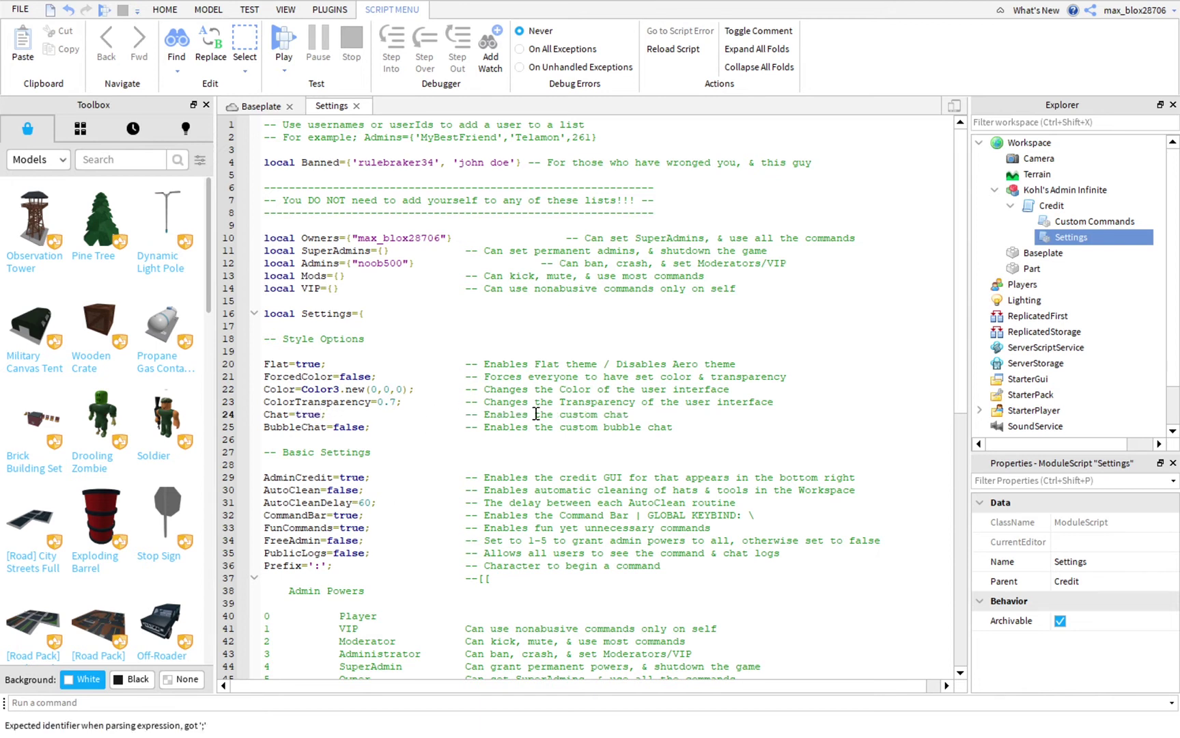
key("BackSpace")
key("BackSpace")
key("BackSpace")
key("BackSpace")
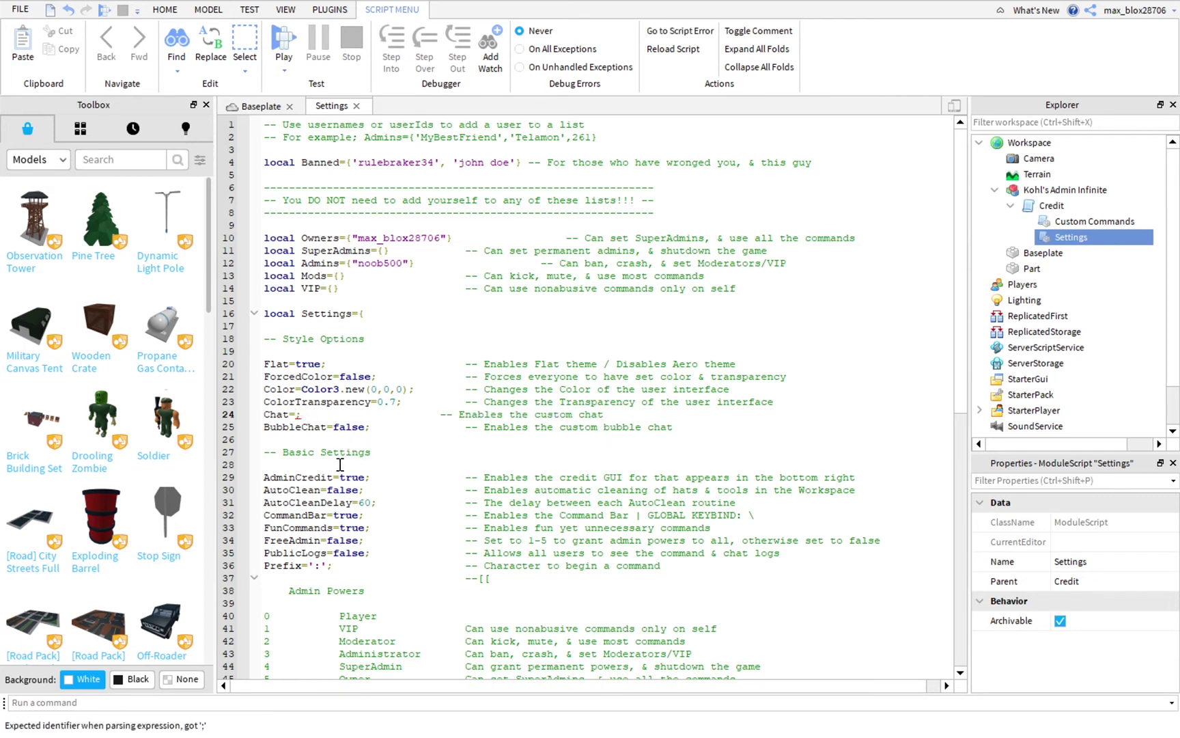
- Try setting BubbleChat on line 25 to true, and return it to false
left_click(365, 429)
key("BackSpace")
key("BackSpace")
key("BackSpace")
type("true")
key("BackSpace")
key("BackSpace")
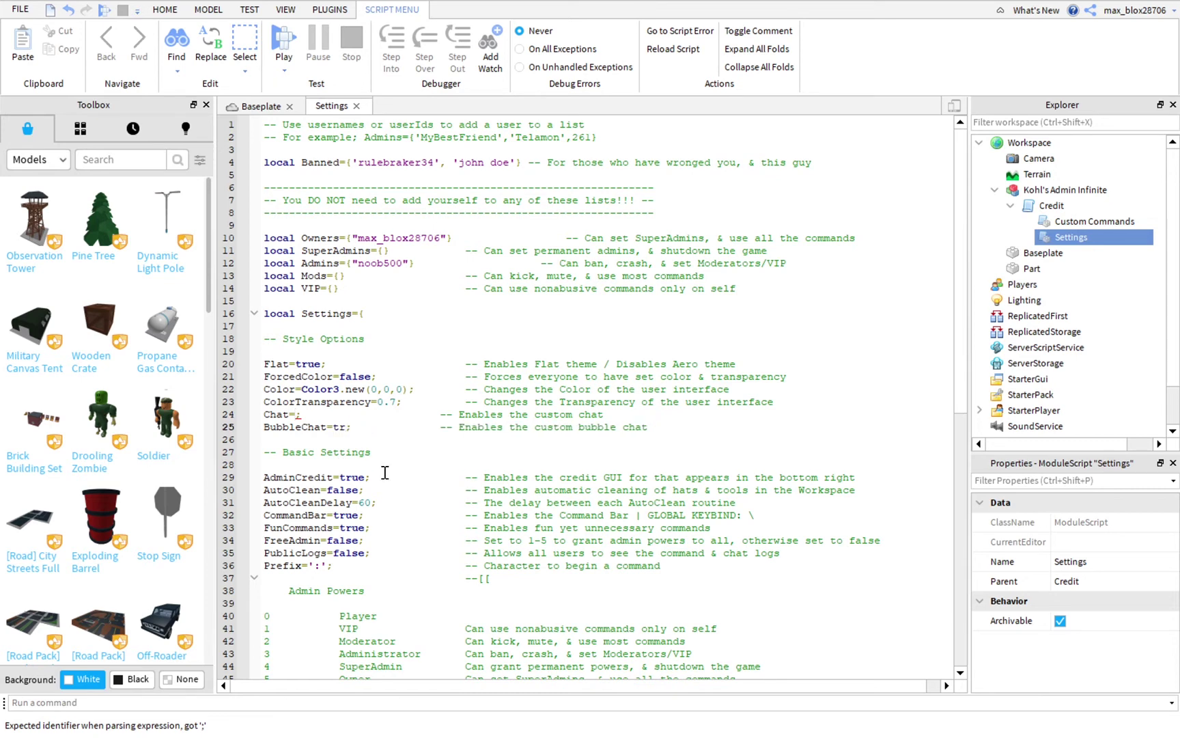
type("false")
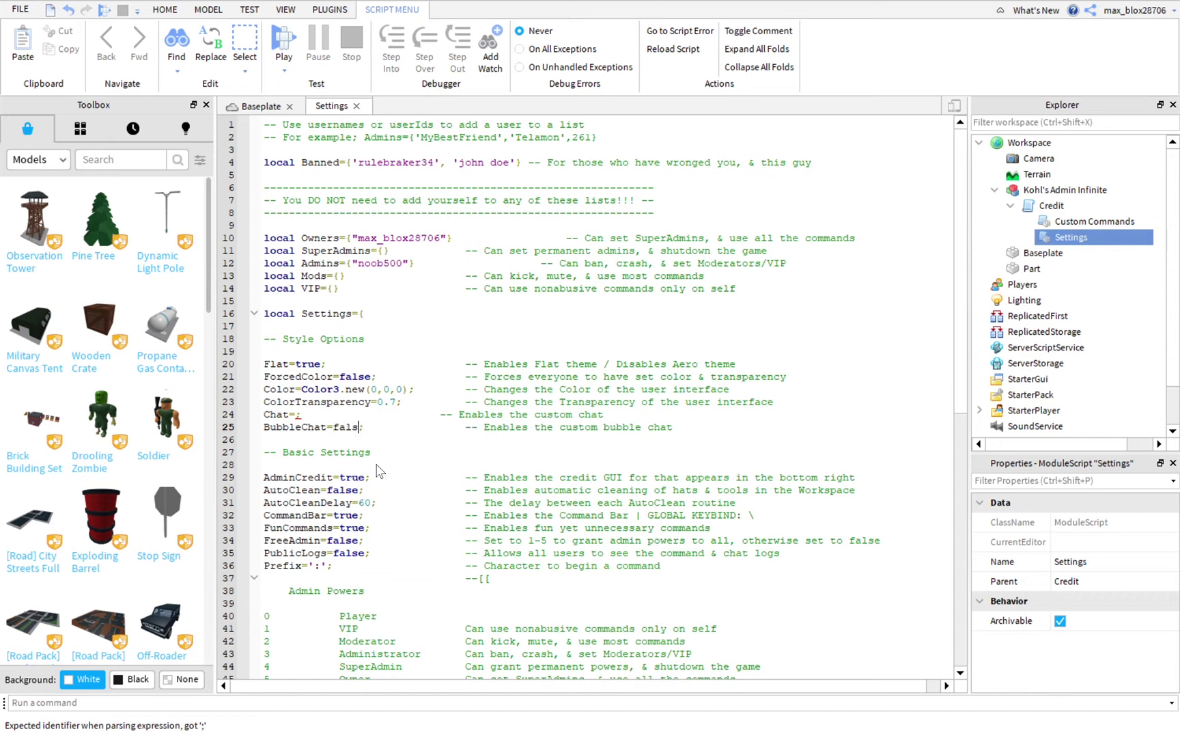
- Restore the emptied Chat option on line 24 to false
left_click(303, 415)
type("flase")
key("BackSpace")
key("BackSpace")
key("BackSpace")
key("BackSpace")
type("alse")
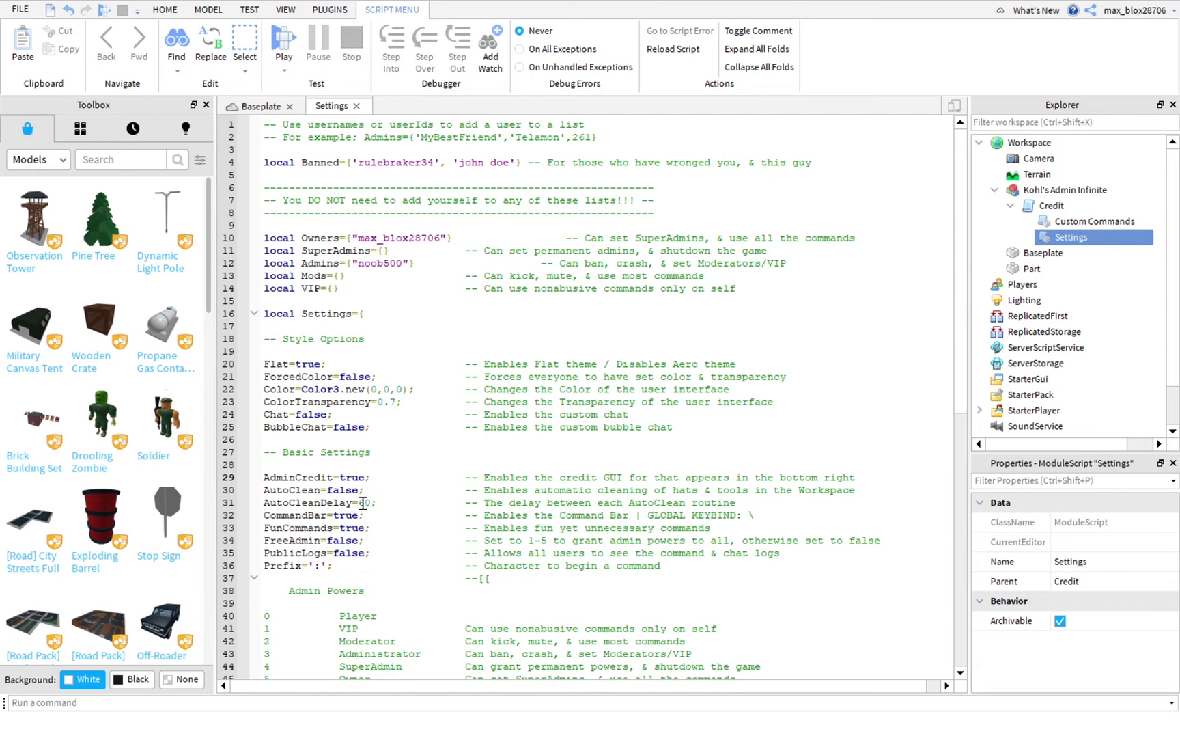
- Set AdminCredit on line 29 to false so the credit GUI is disabled
key("BackSpace")
key("BackSpace")
key("BackSpace")
key("BackSpace")
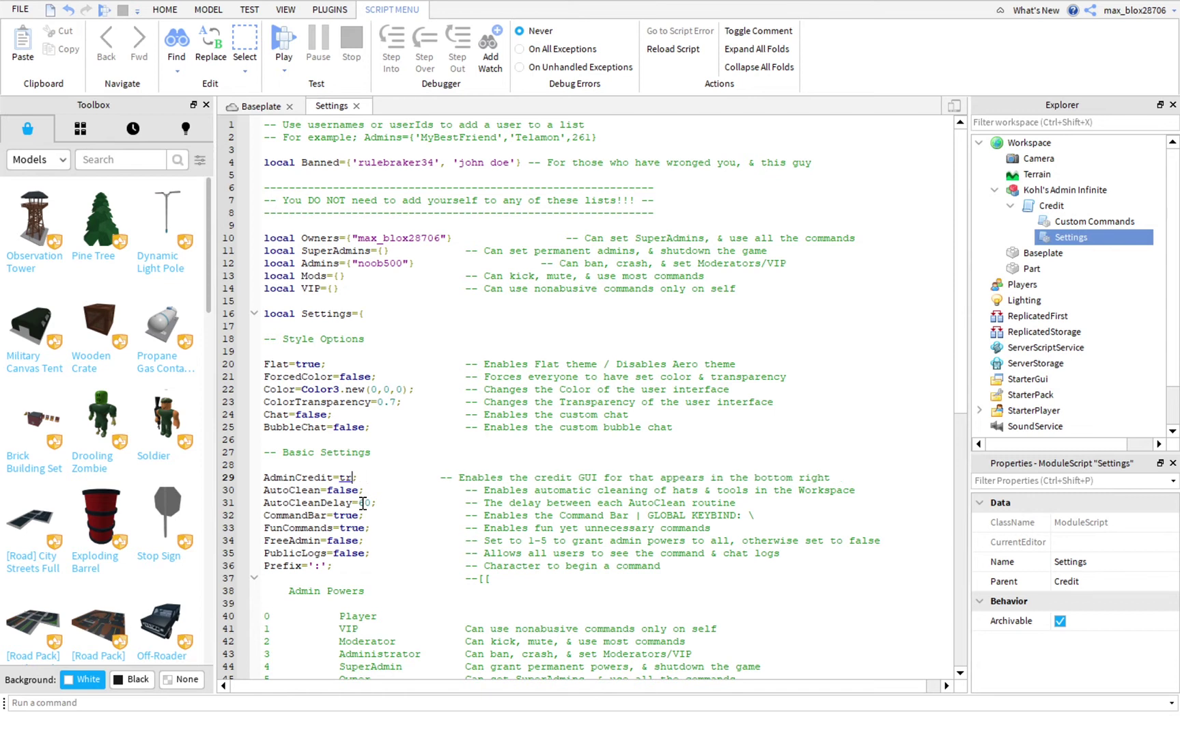
type("false")
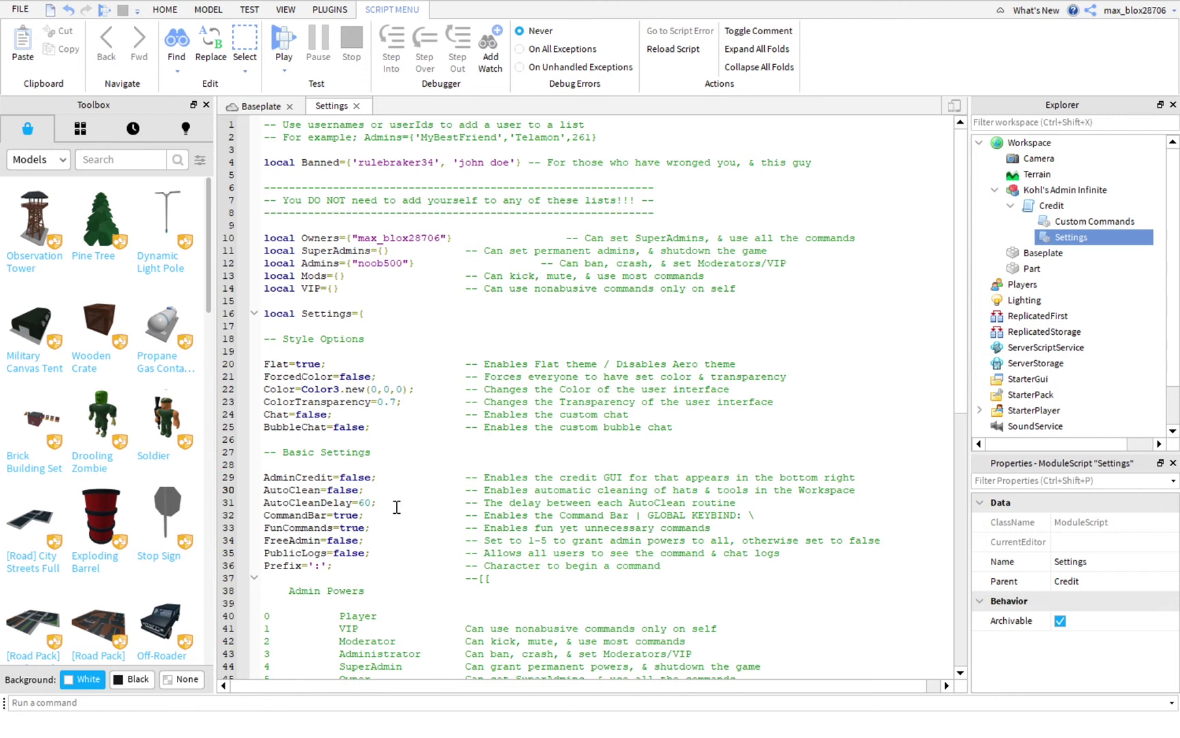
- Playtest the place, entering unfly in the admin command bar and moving the character, and stop the test
double_click(359, 505)
double_click(367, 507)
left_click(284, 42)
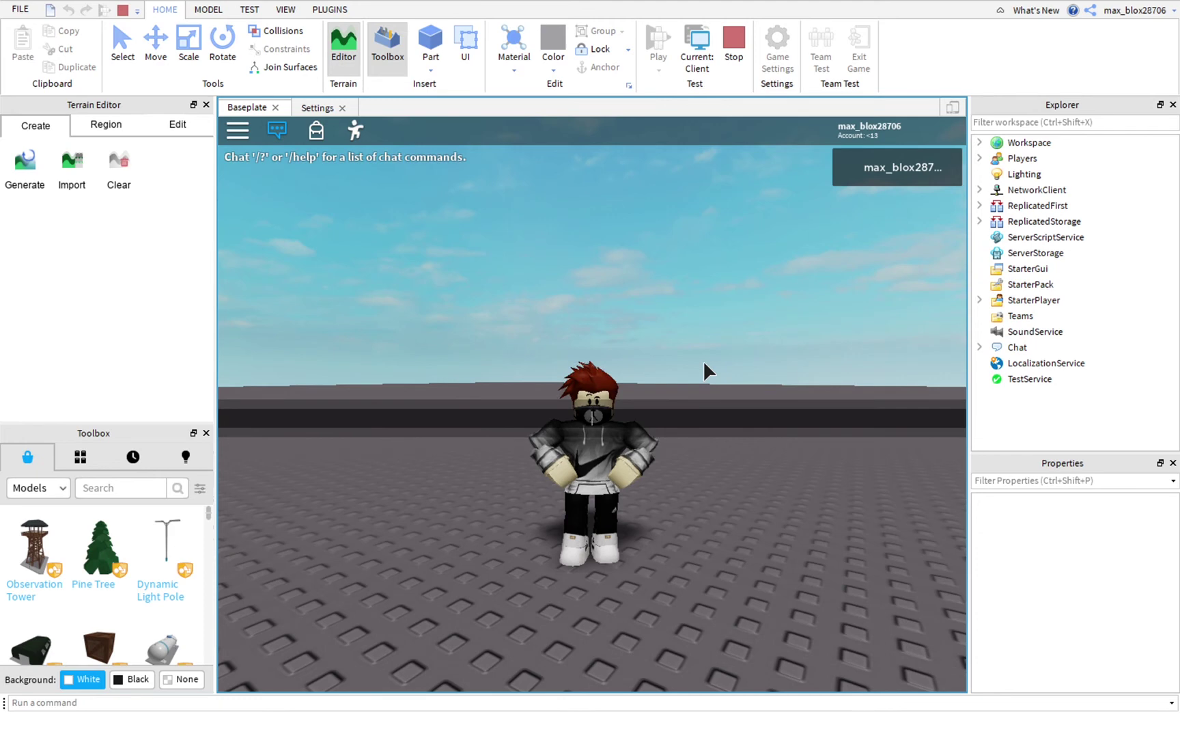
key("w")
key("space")
right_click_drag(704, 363, 741, 412)
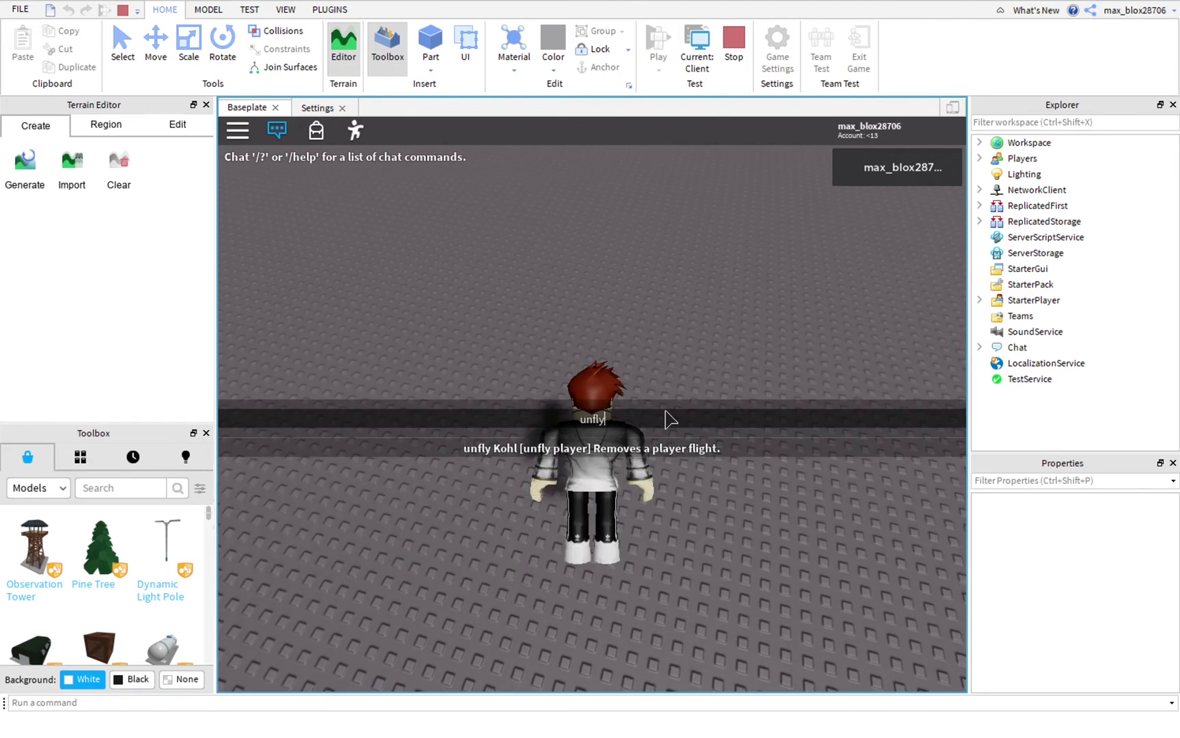
key("space")
right_click_drag(666, 412, 117, 620)
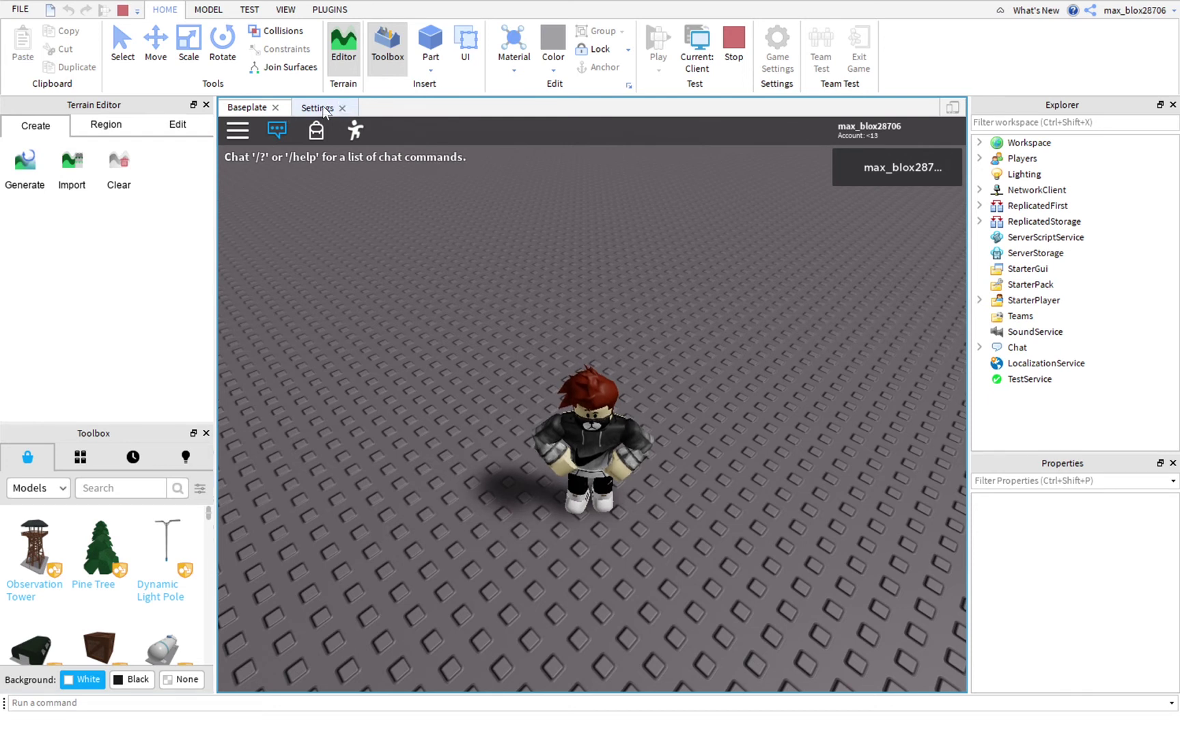
left_click(731, 38)
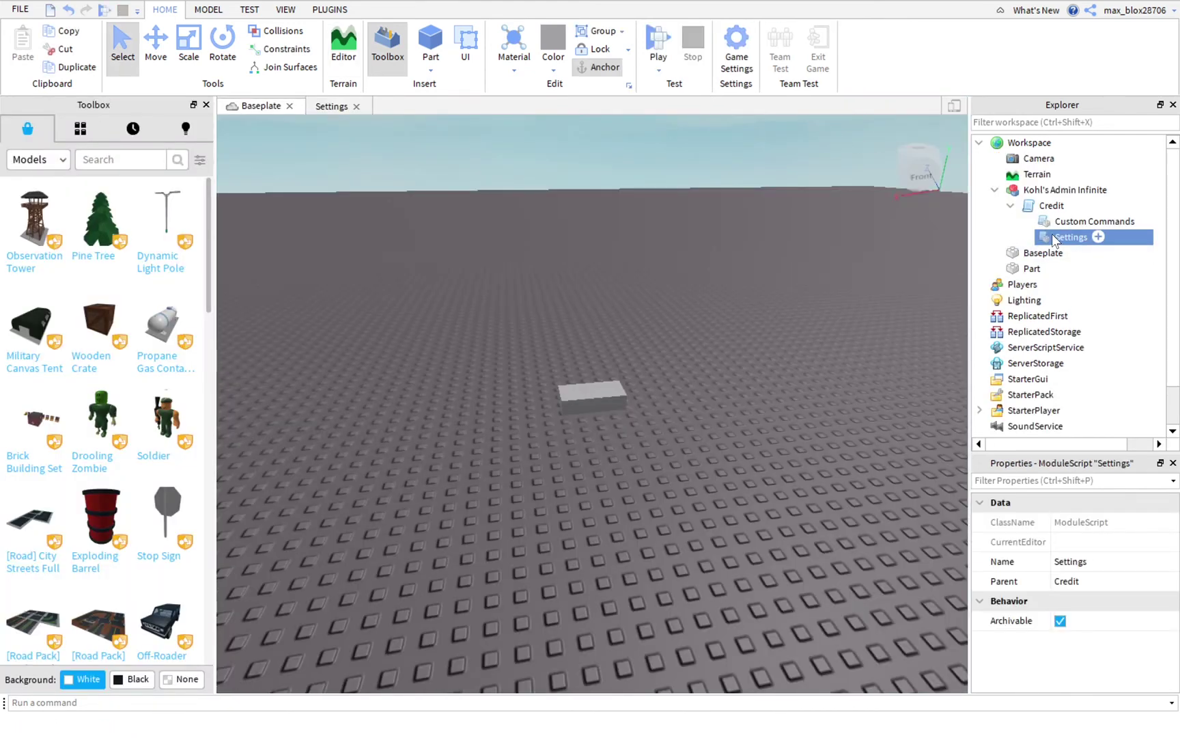
- Reopen the Settings script at the CommandBar and FunCommands options under Basic Settings
double_click(1052, 235)
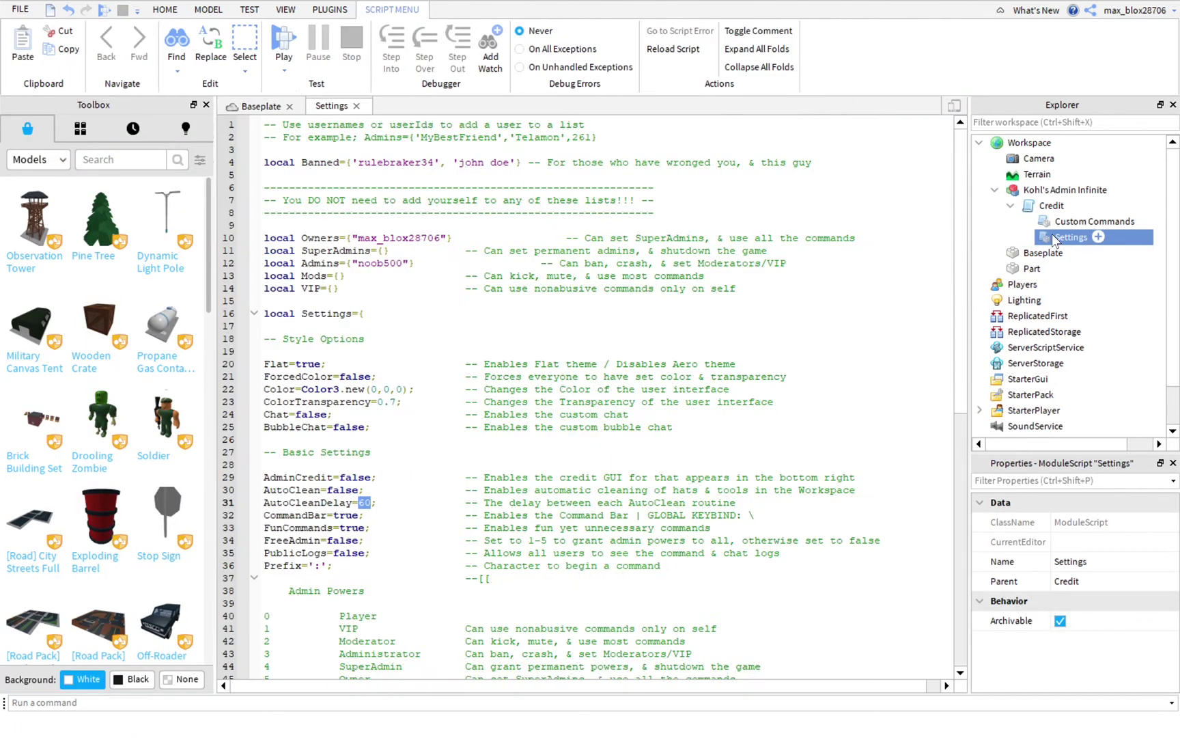
left_click(348, 529)
left_click(360, 516)
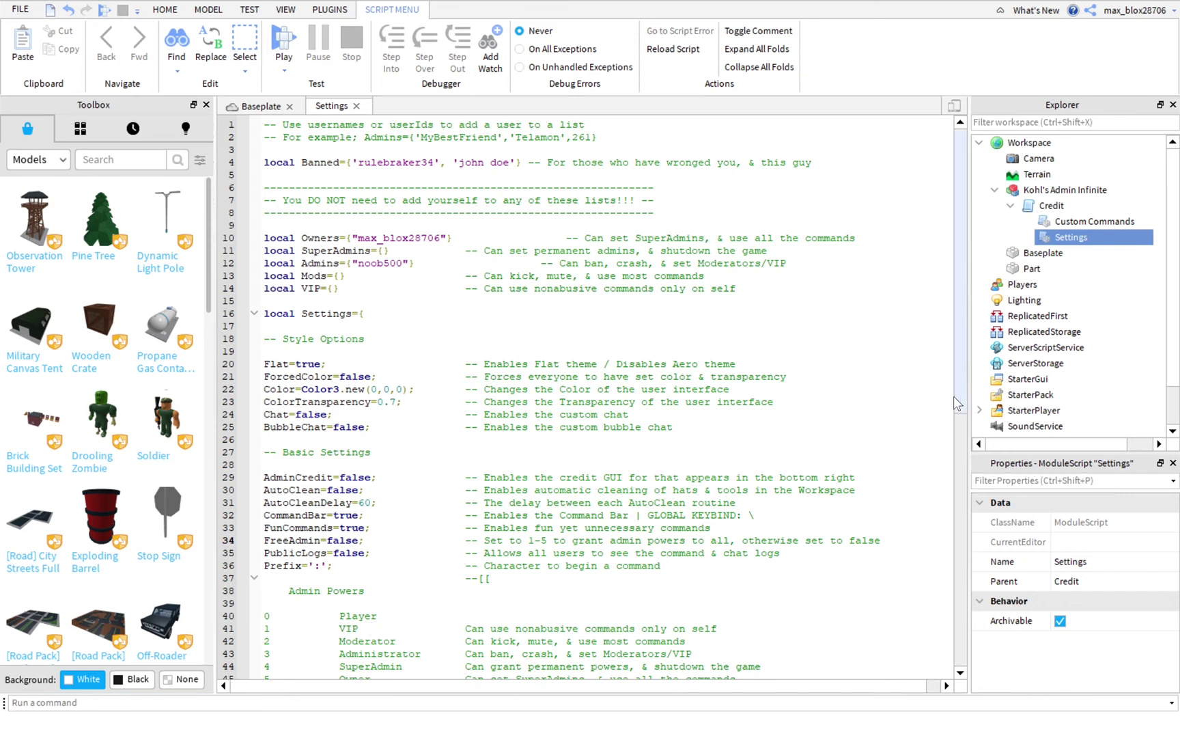
- Highlight the Admin Powers levels 0 to 6, try FreeAdmin with the value 2, and return it to false
scroll(965, 393, "down", 2)
key("BackSpace")
key("BackSpace")
type("\\")
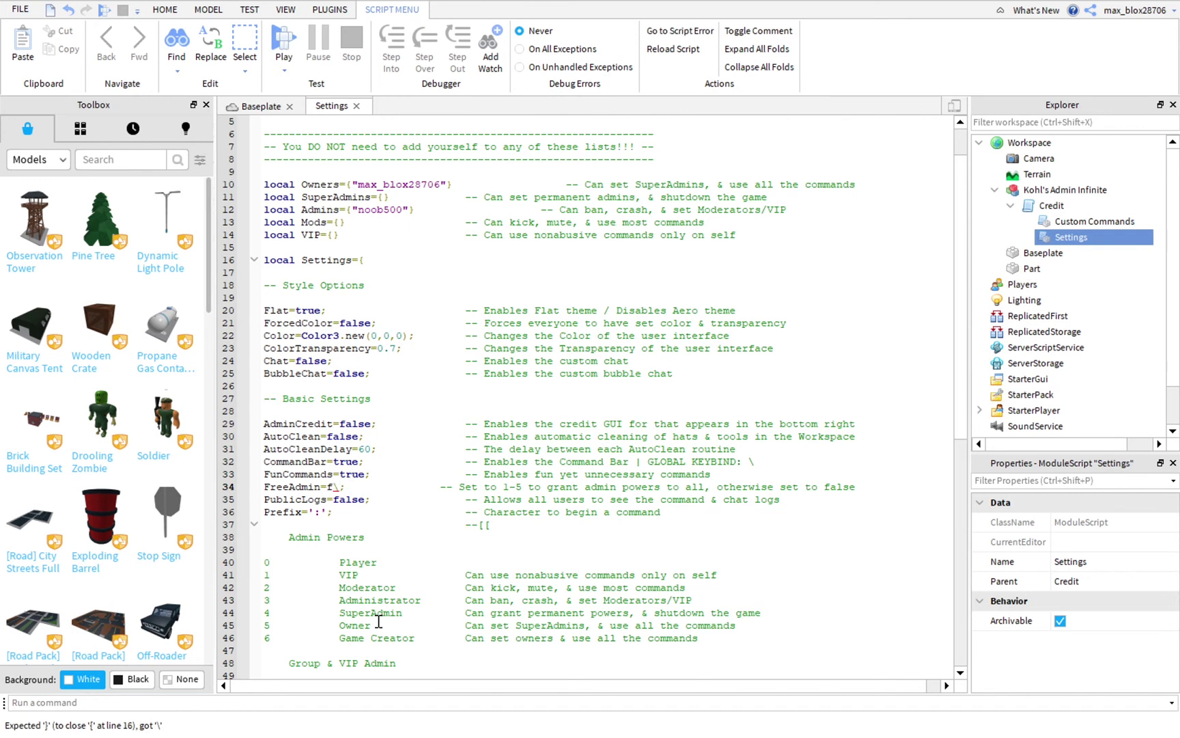
left_click(281, 563)
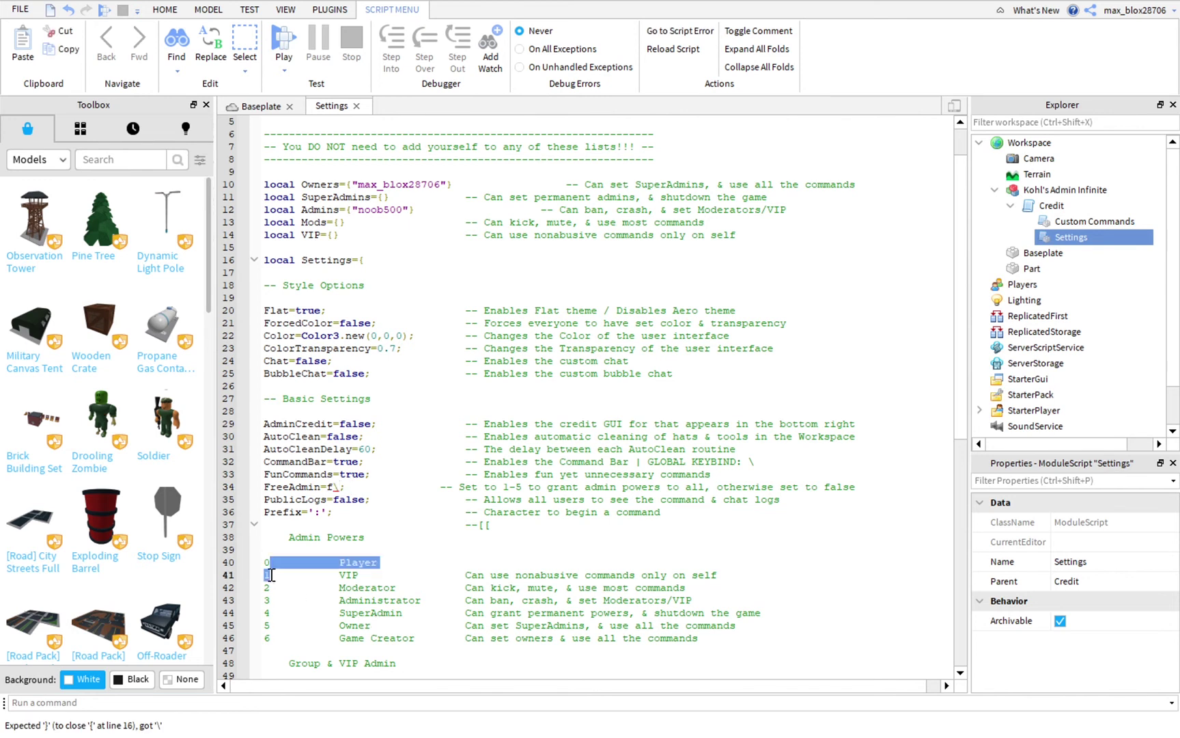
left_click_drag(266, 561, 690, 643)
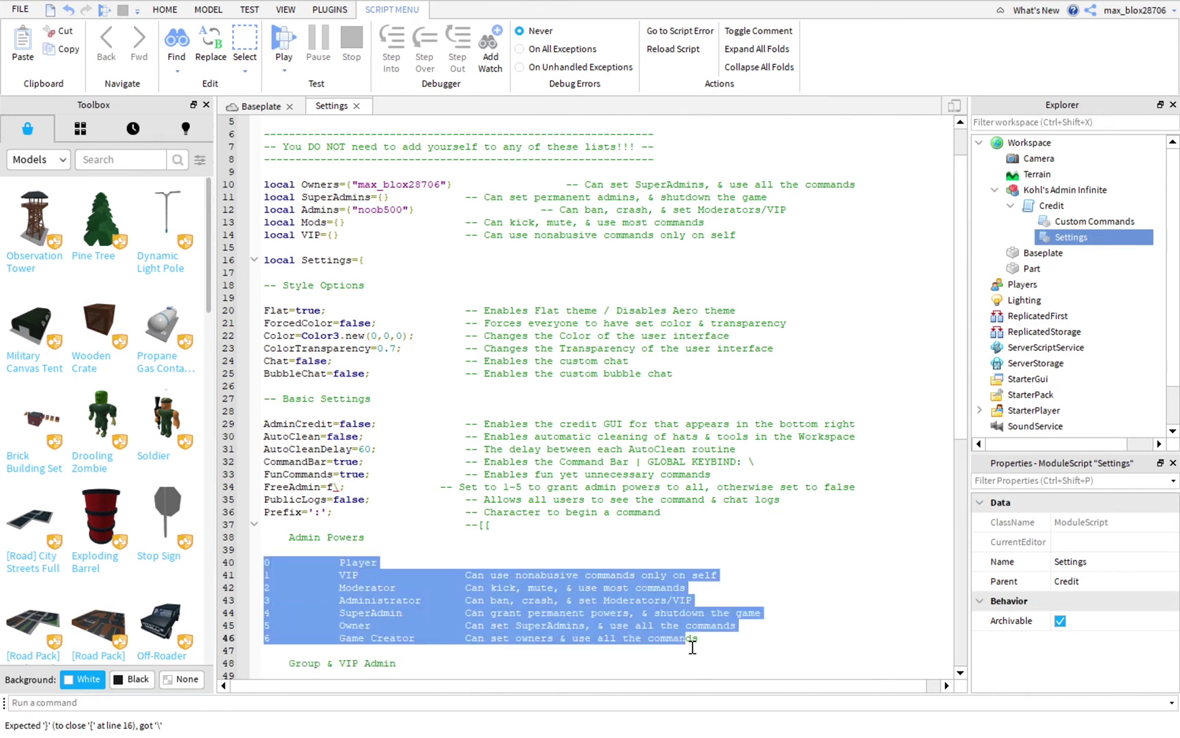
left_click(805, 537)
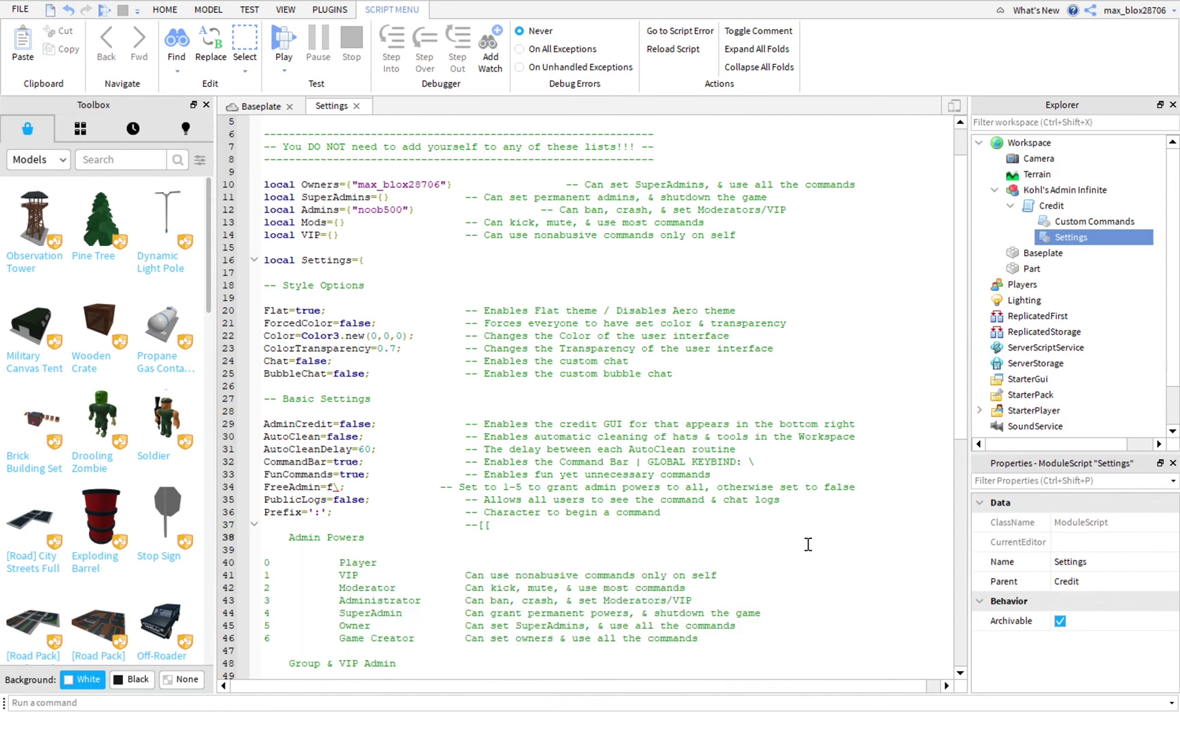
left_click(345, 488)
key("BackSpace")
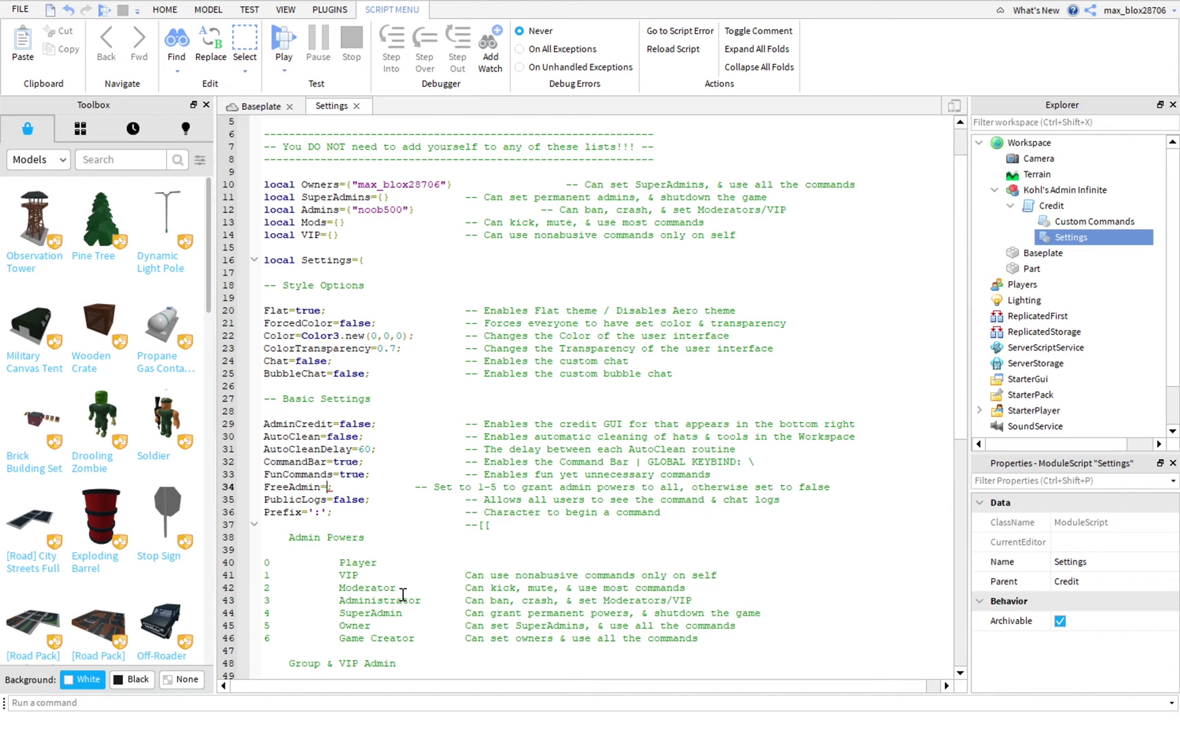
type("2")
key("BackSpace")
type("false;")
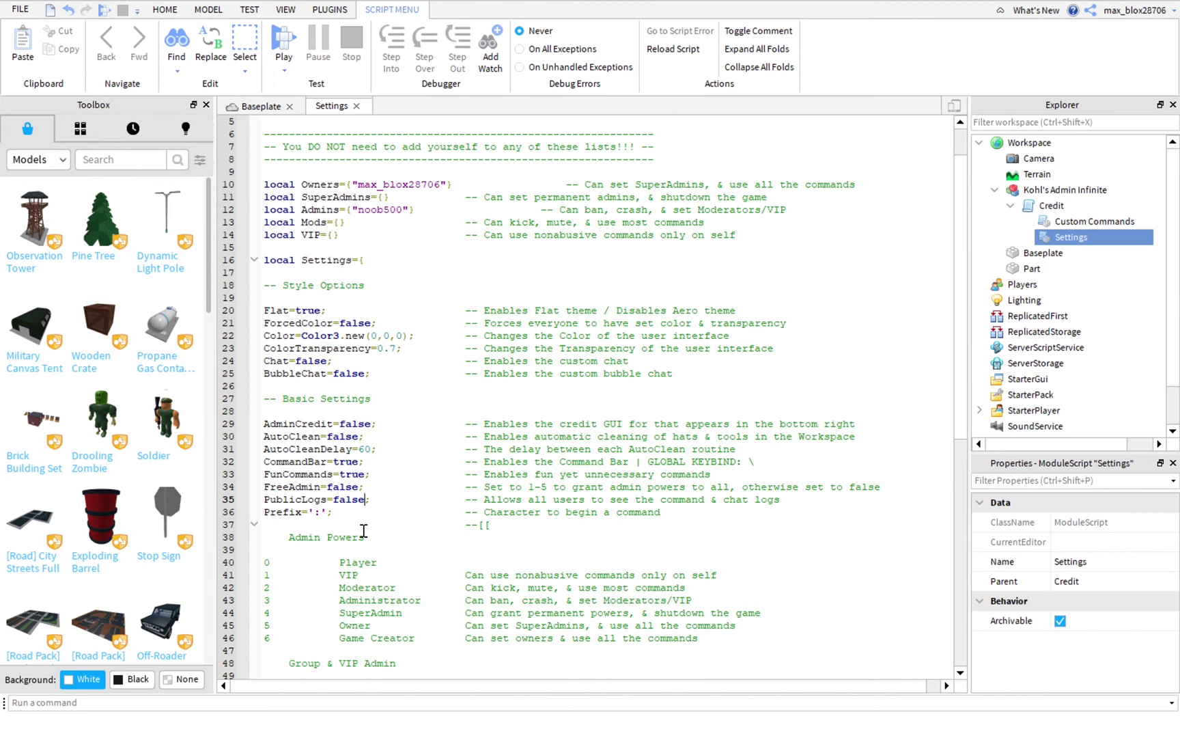
- Write the sample command ":fly" in the Toolbox search to illustrate the Prefix setting, and clear it
left_click(320, 514)
type(":")
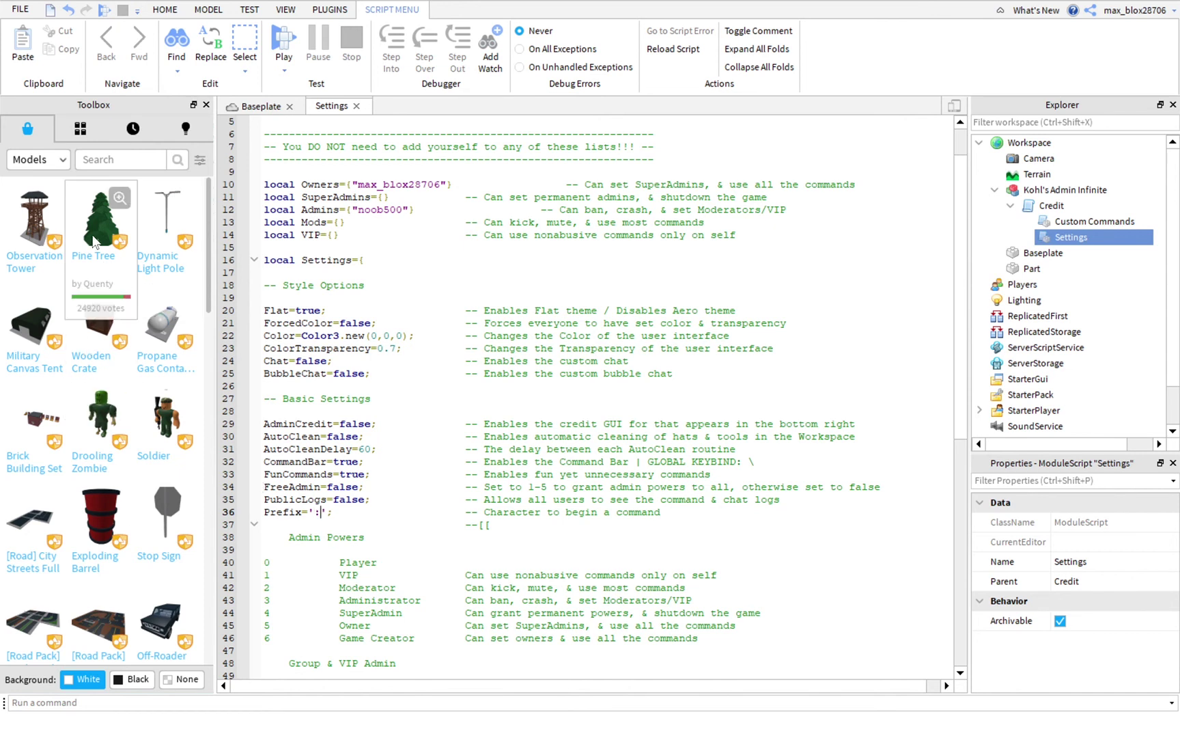
left_click(126, 160)
type(":fly")
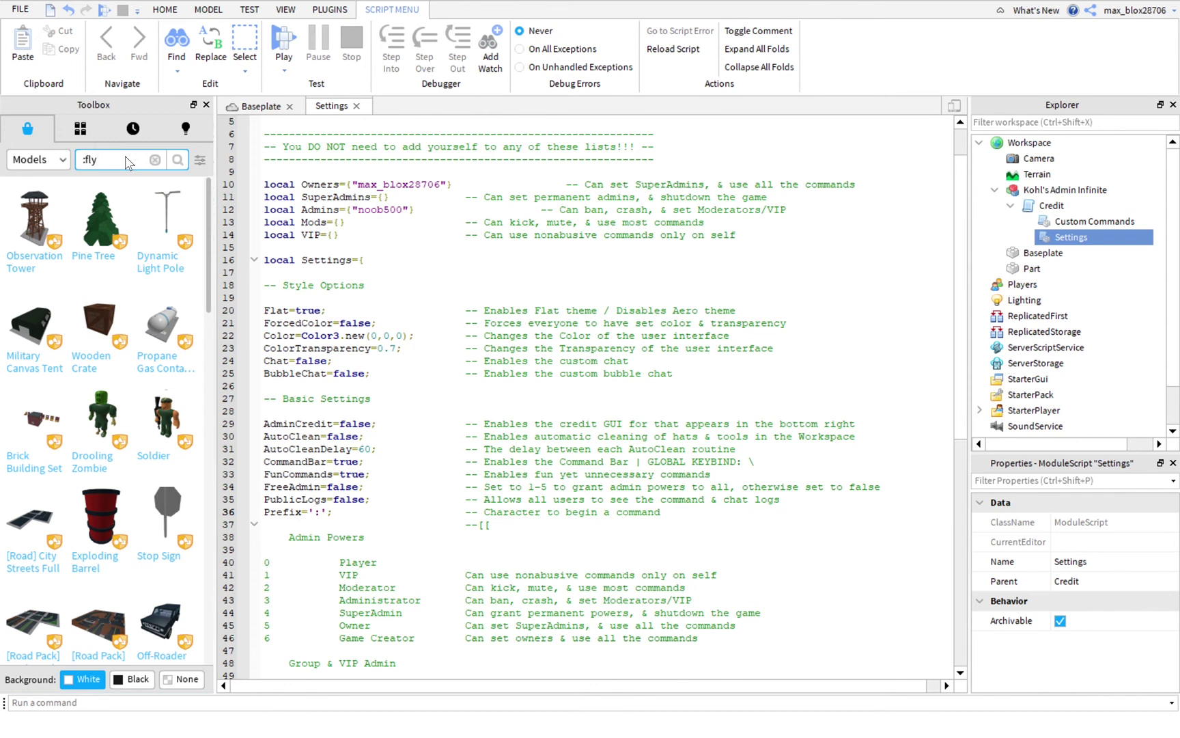
type("l")
key("BackSpace")
key("BackSpace")
key("BackSpace")
left_click(328, 522)
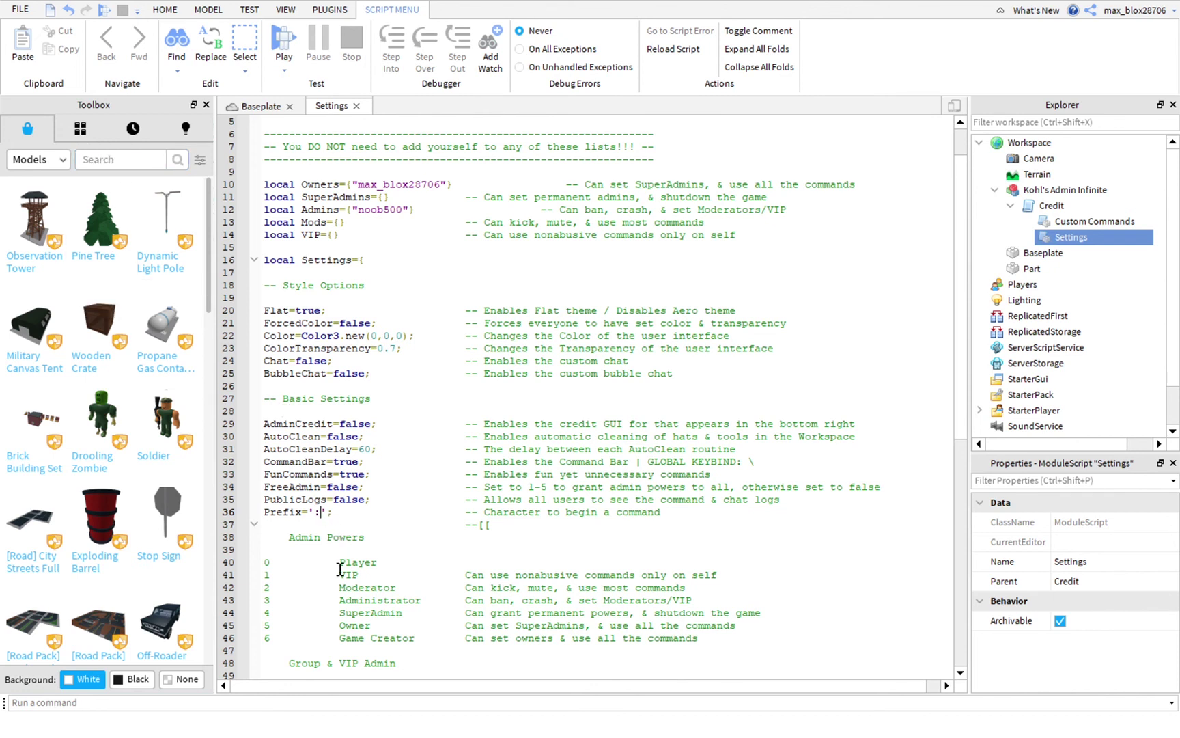
- Empty the Prefix value, write "fly" without a prefix in the Toolbox search, and clear the search
key("BackSpace")
left_click(139, 159)
type("fly")
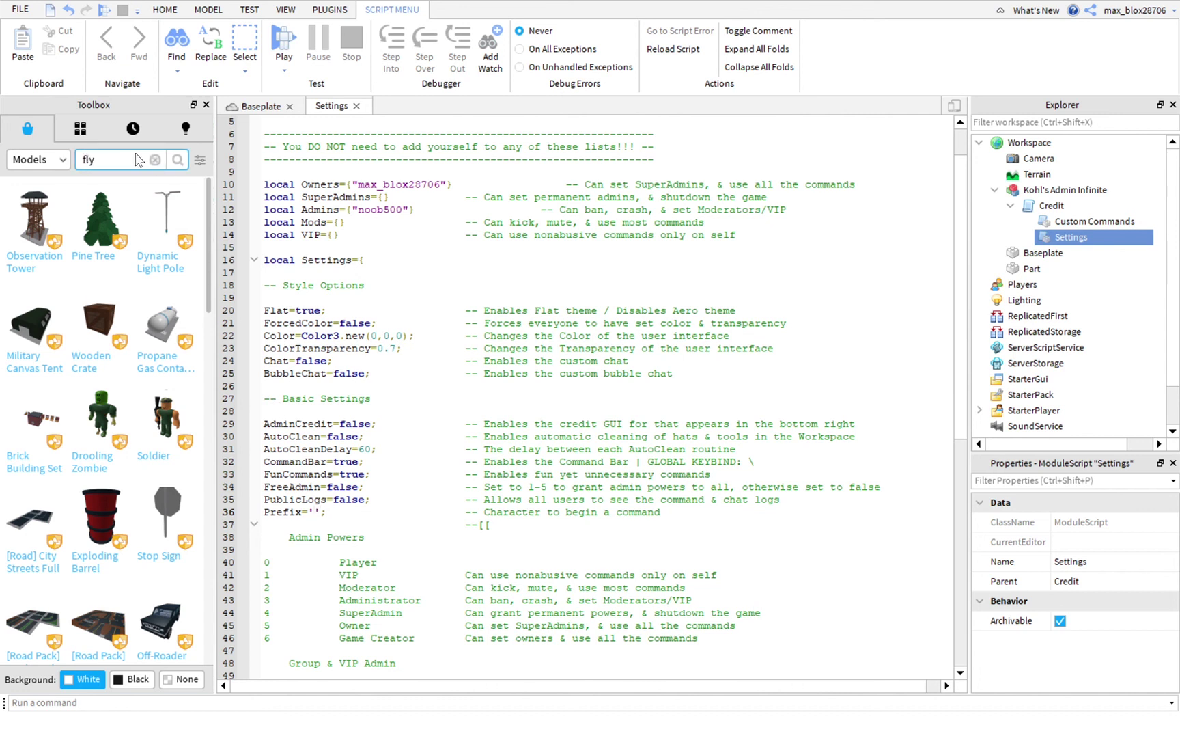
key("BackSpace")
key("BackSpace")
- Try 34 and @ as the Prefix value, and set Prefix back to ':'
left_click(316, 513)
type("34")
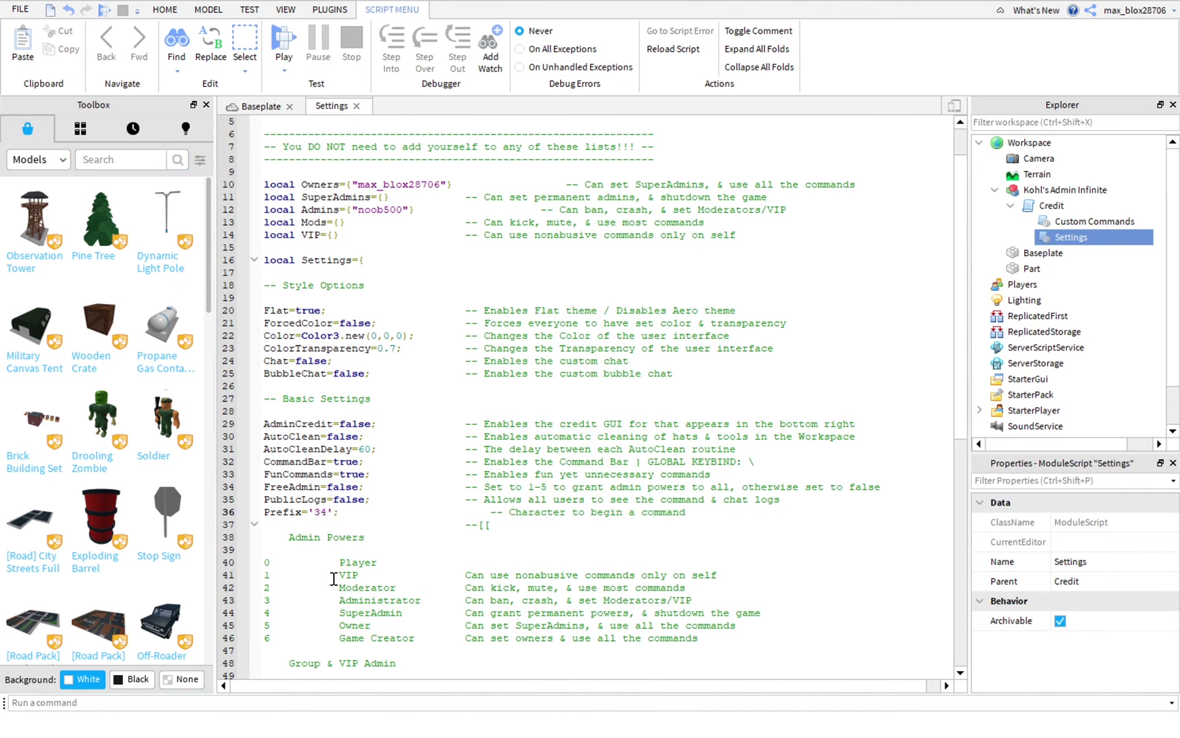
key("BackSpace")
key("BackSpace")
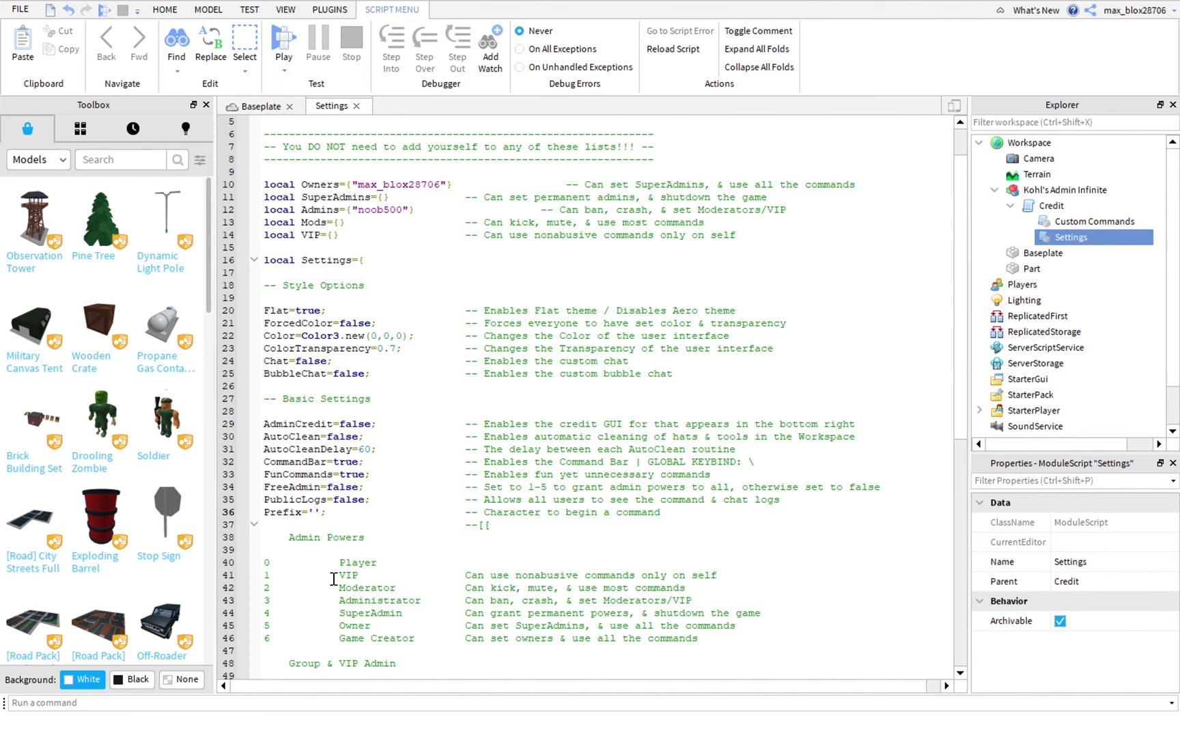
type("@")
key("BackSpace")
type(":")
- Look through the remaining Settings sections and the Custom Commands and Credit scripts, and close those two scripts
left_click_drag(963, 418, 940, 711)
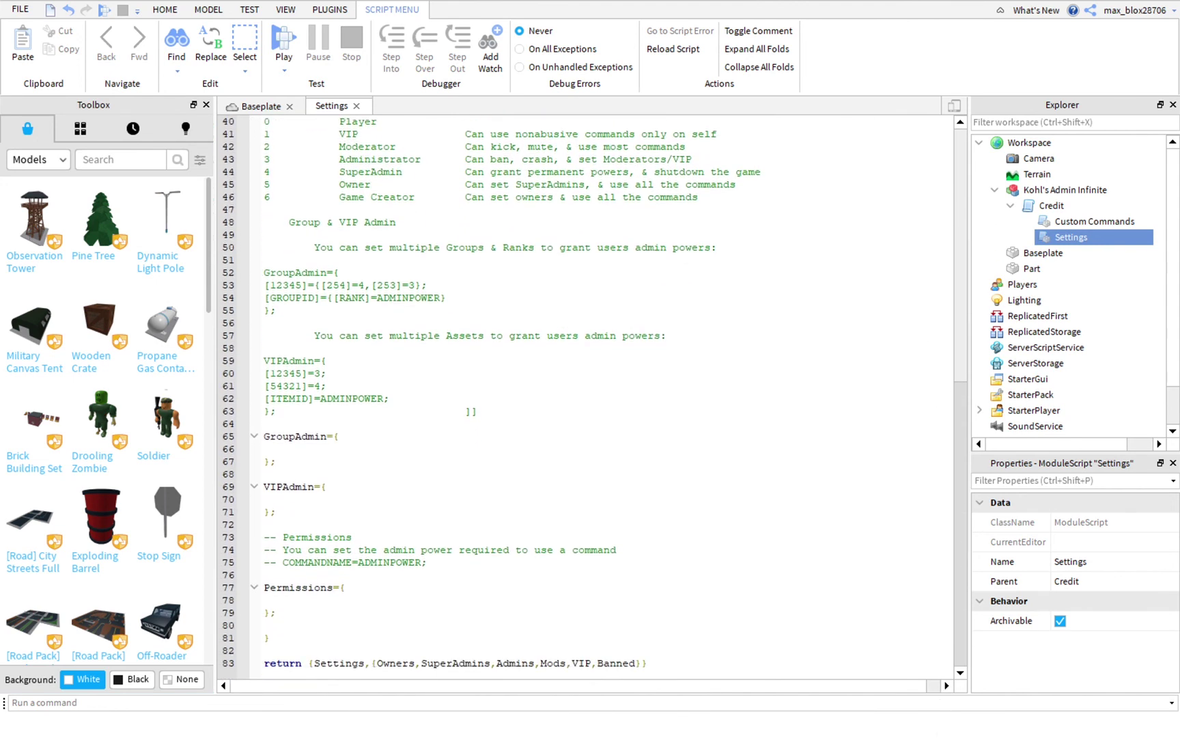
left_click_drag(970, 731, 955, 388)
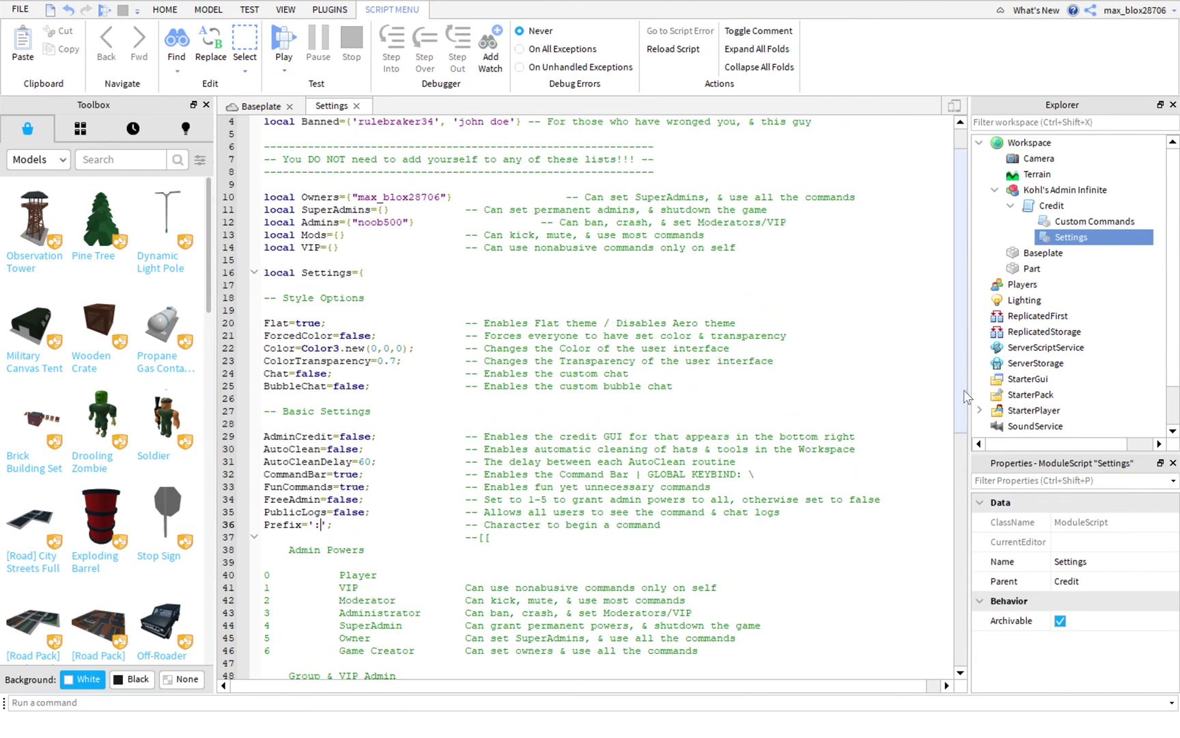
double_click(1070, 218)
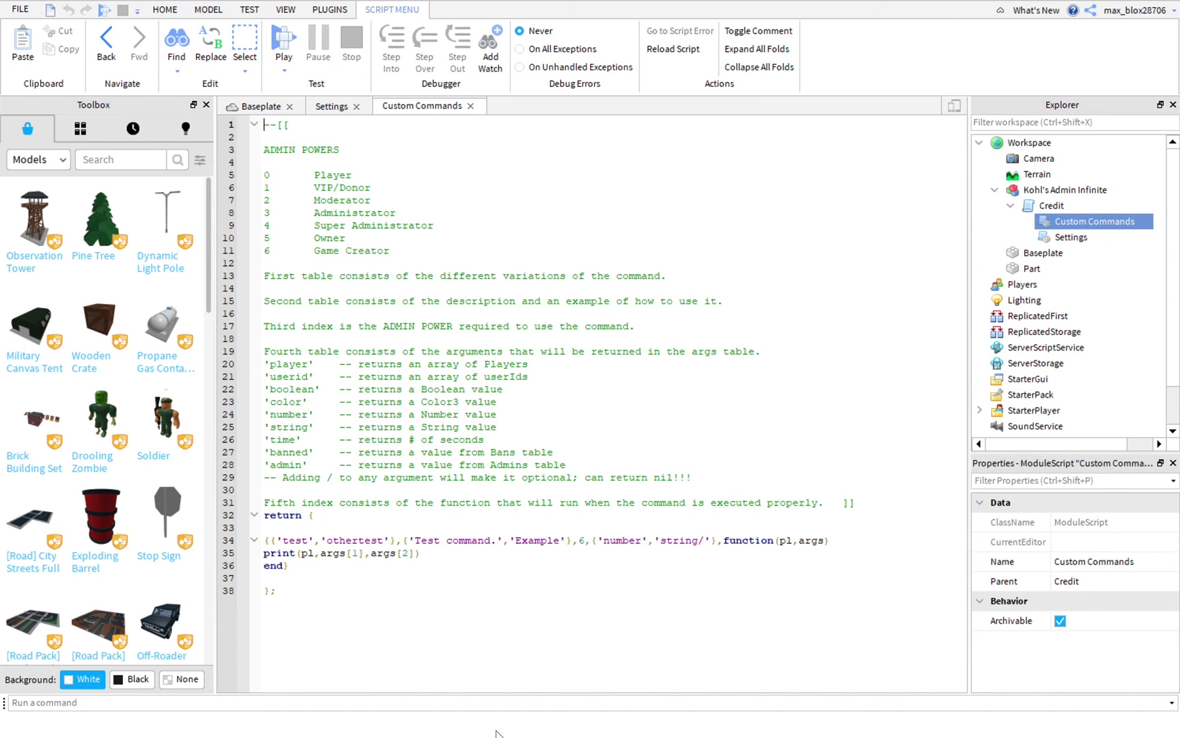
double_click(1042, 206)
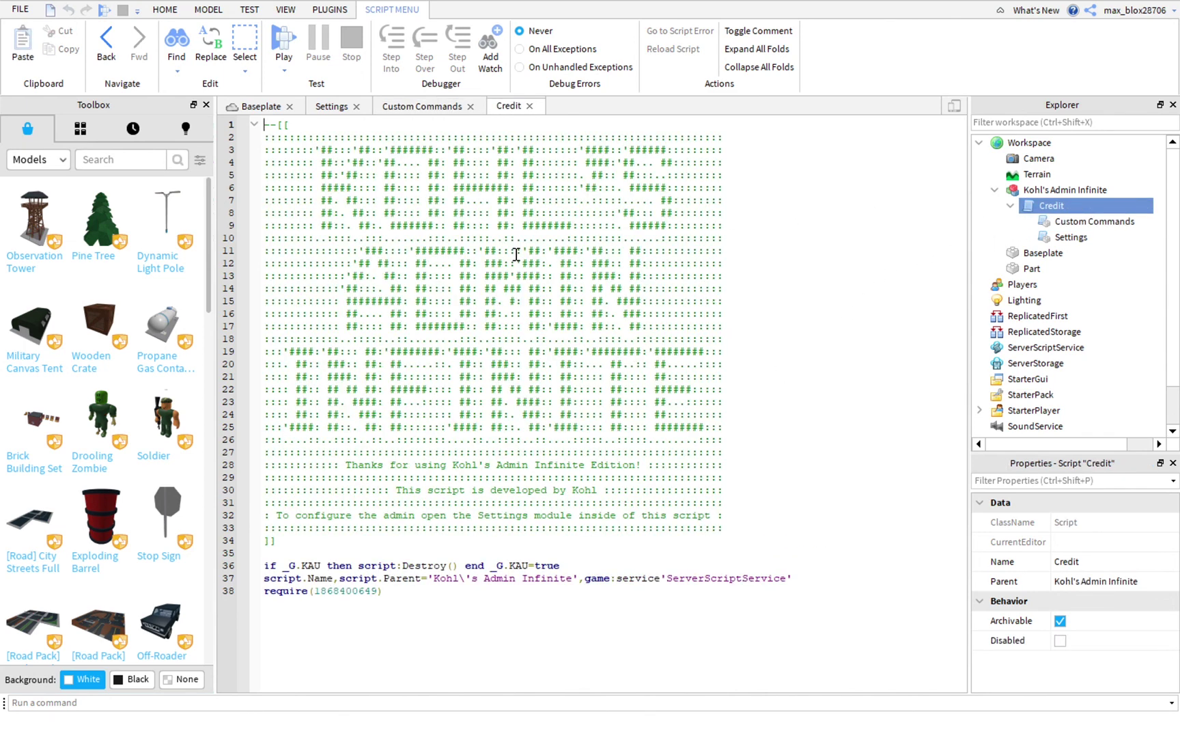
left_click(530, 106)
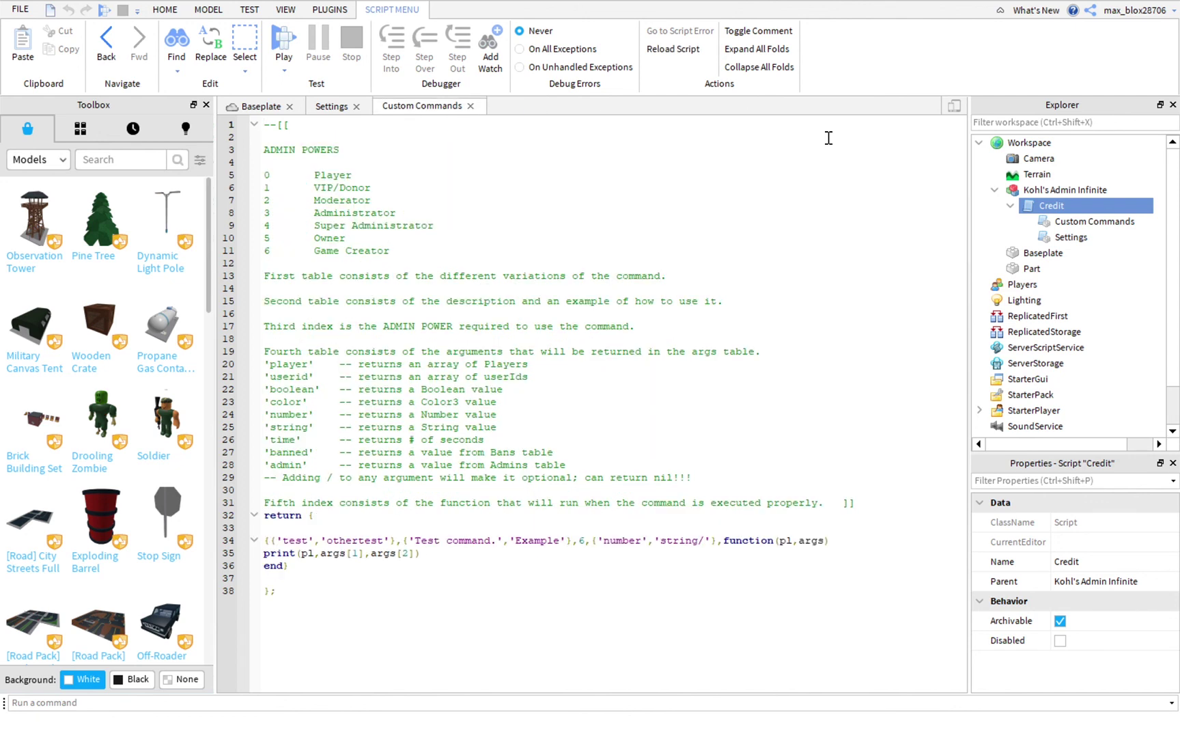
left_click(994, 190)
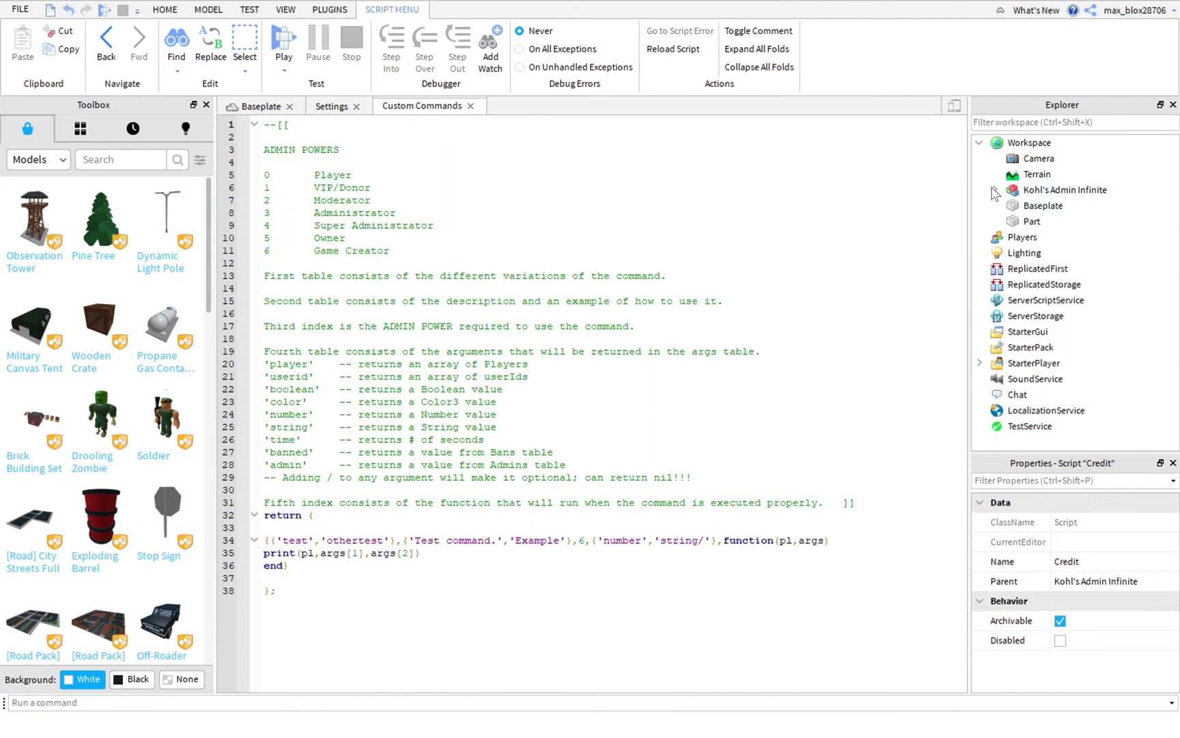
left_click(470, 107)
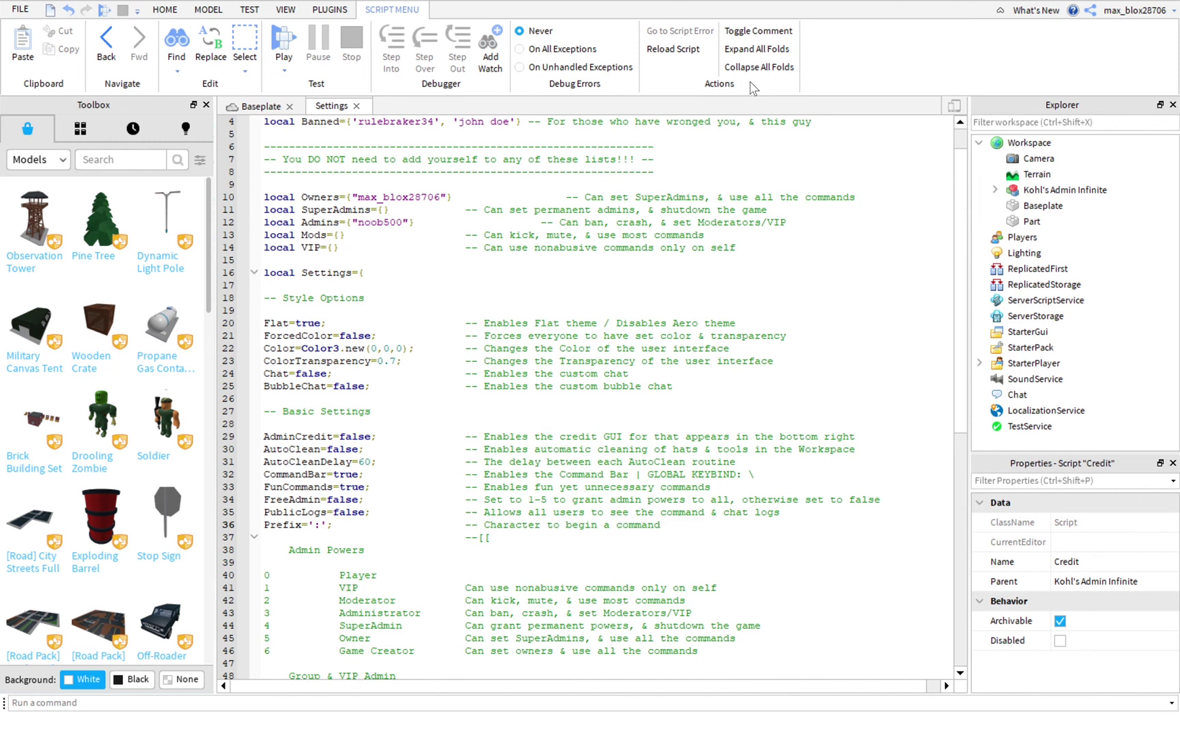